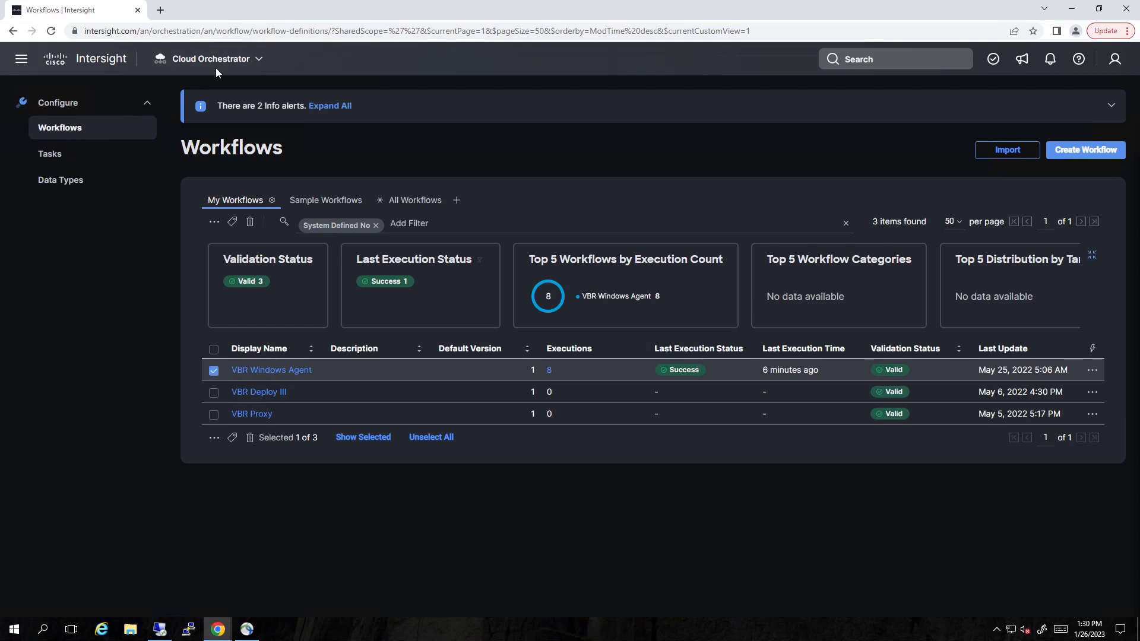
Switch to the System service and bring up the claimed Targets list
click(254, 59)
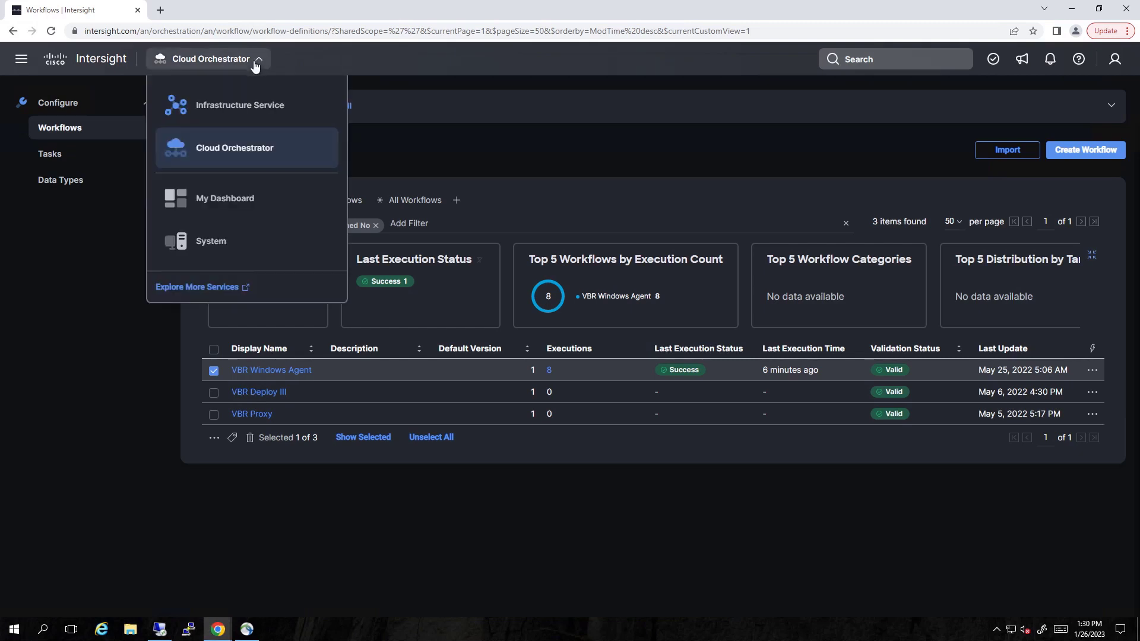
click(219, 252)
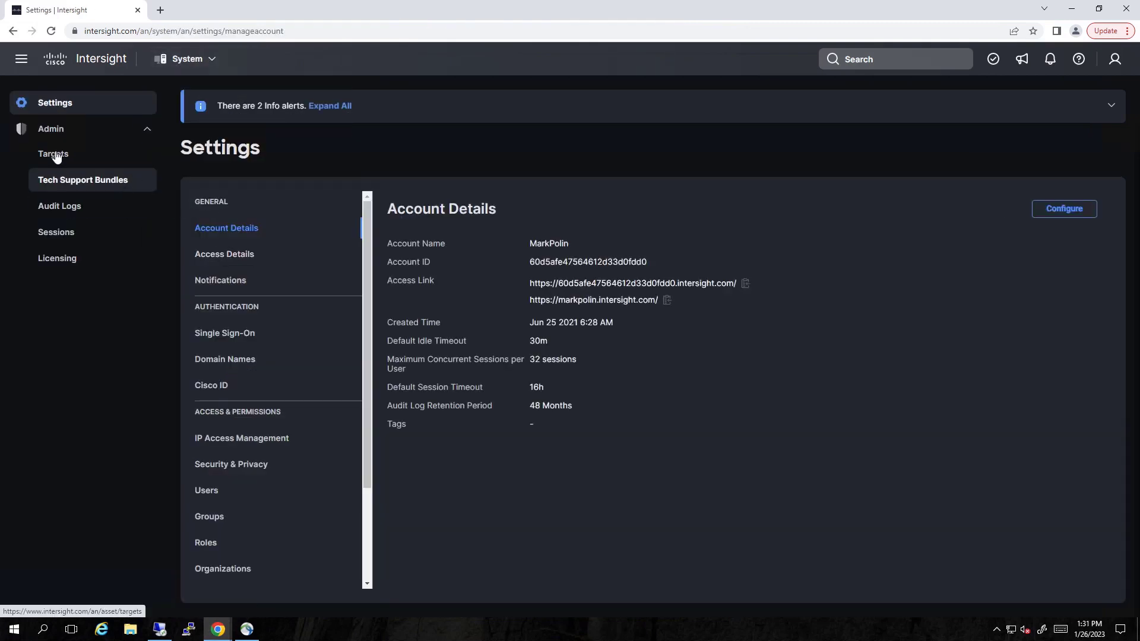
click(54, 154)
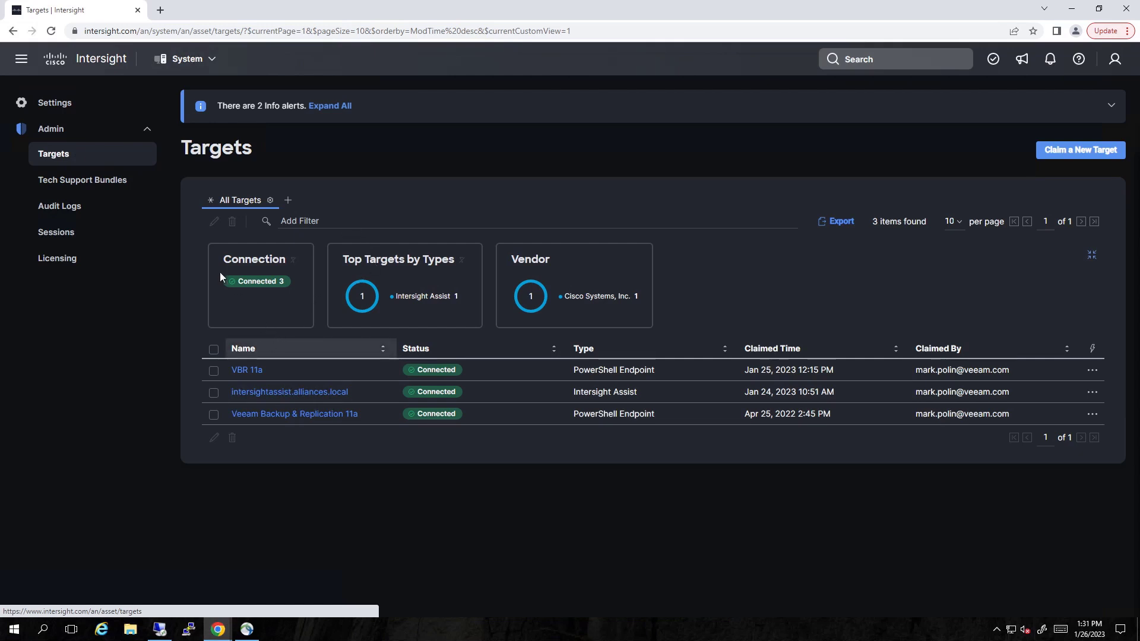
Highlight the VBR 11a PowerShell Endpoint target and the intersightassist.alliances.local target
click(215, 371)
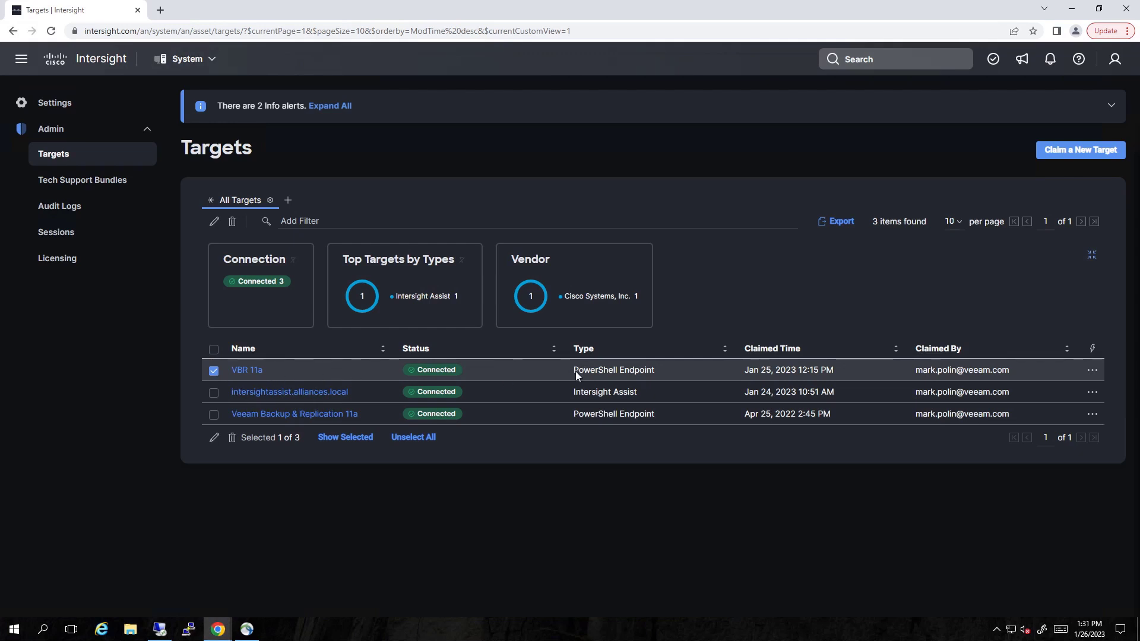
drag(576, 369, 656, 377)
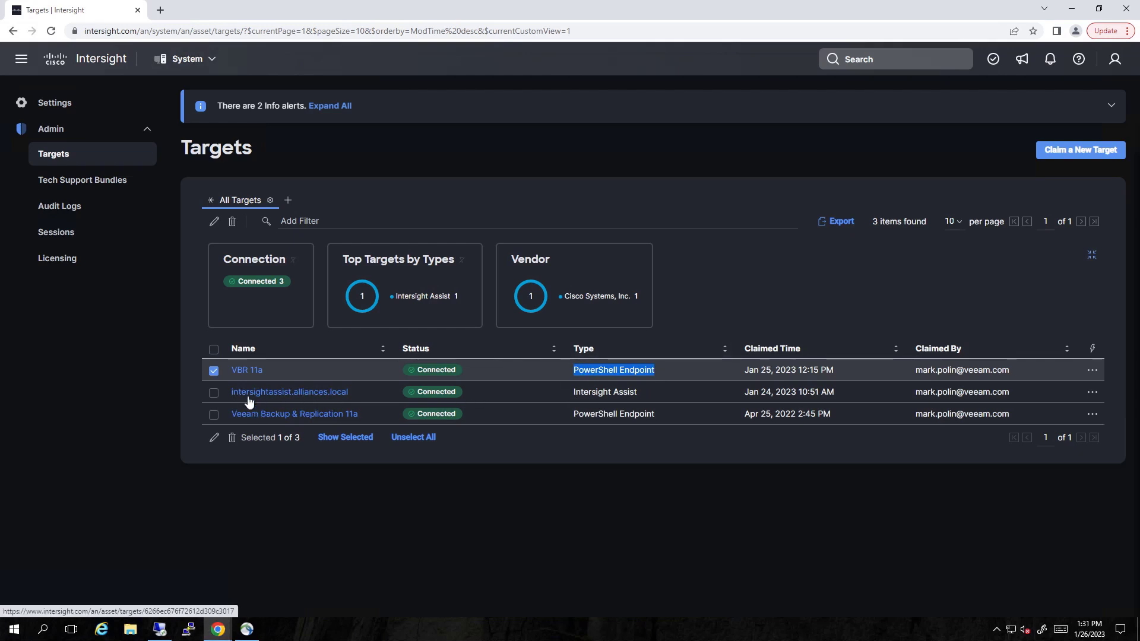
click(214, 392)
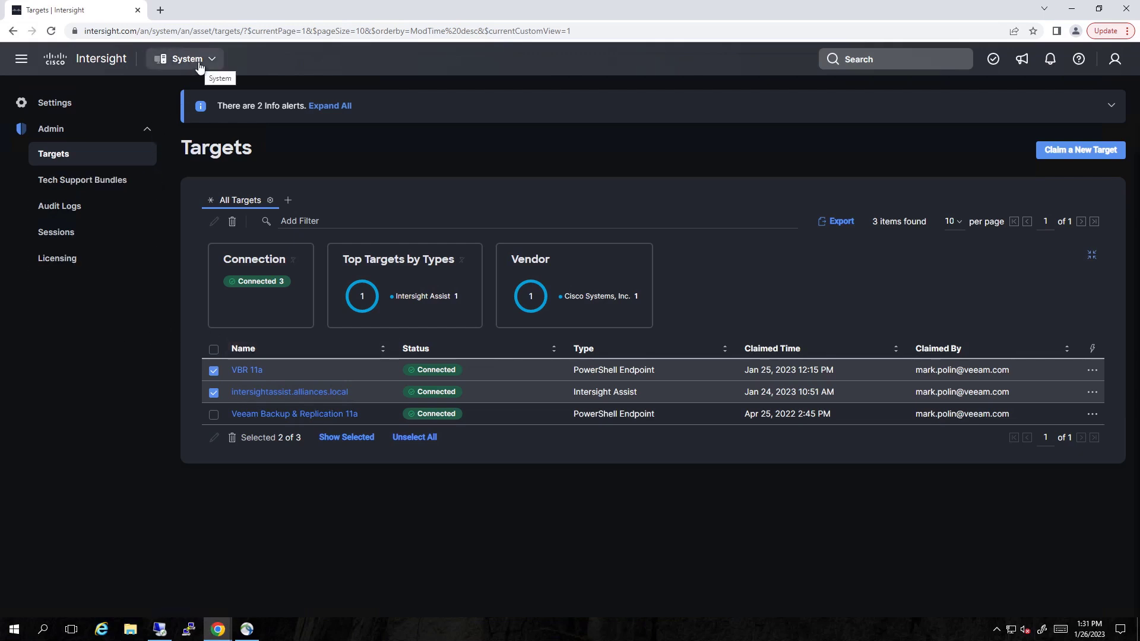
click(199, 63)
Return to Cloud Orchestrator and mark the user-defined VBR Windows Agent workflow
click(213, 148)
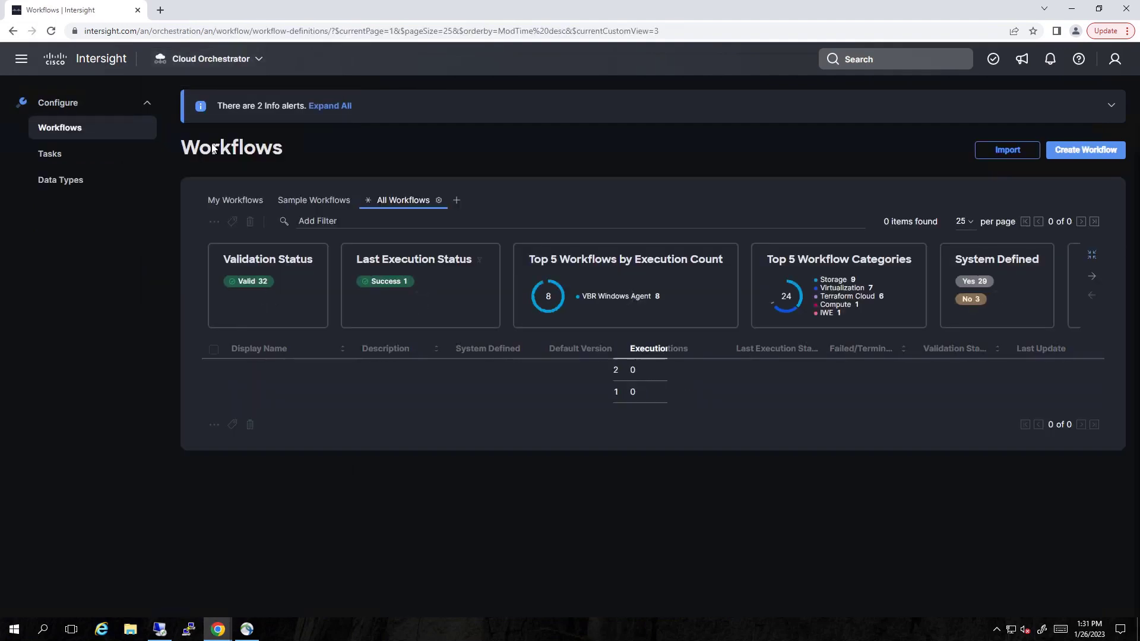
click(253, 203)
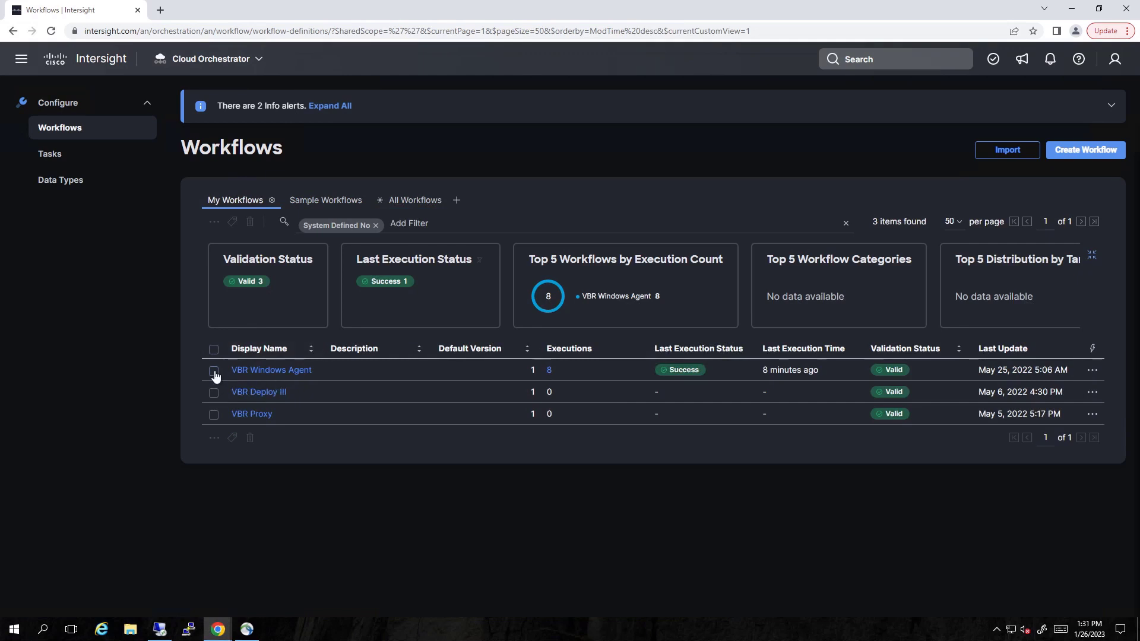
click(214, 371)
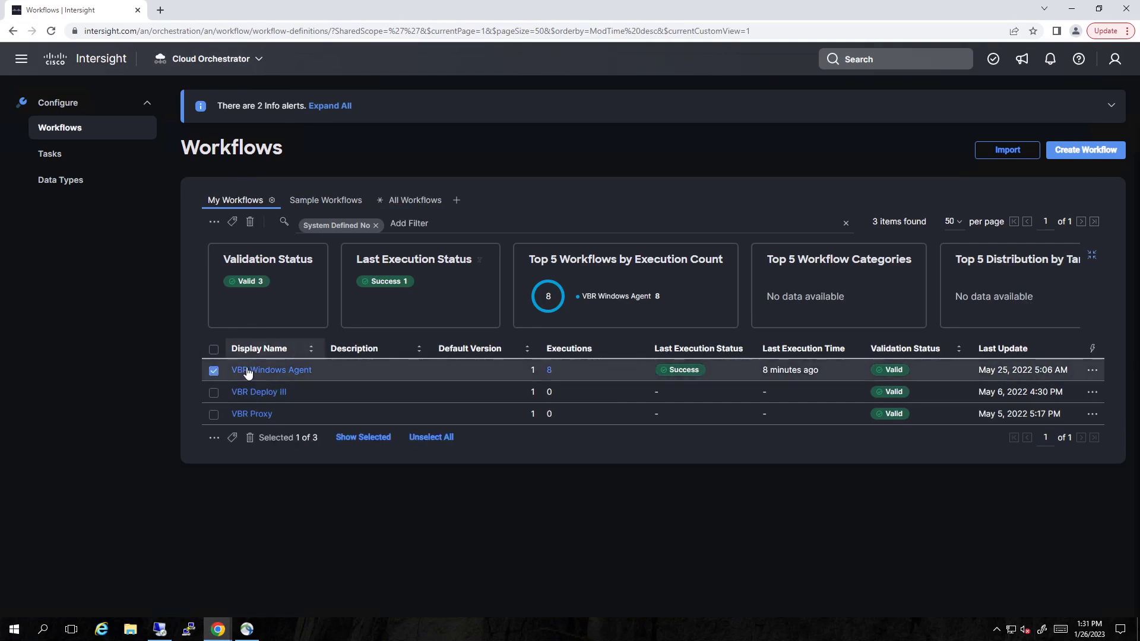
In My Tasks, mark Credential Check, VBR - Create Protection Group and its Backup Job task
click(52, 166)
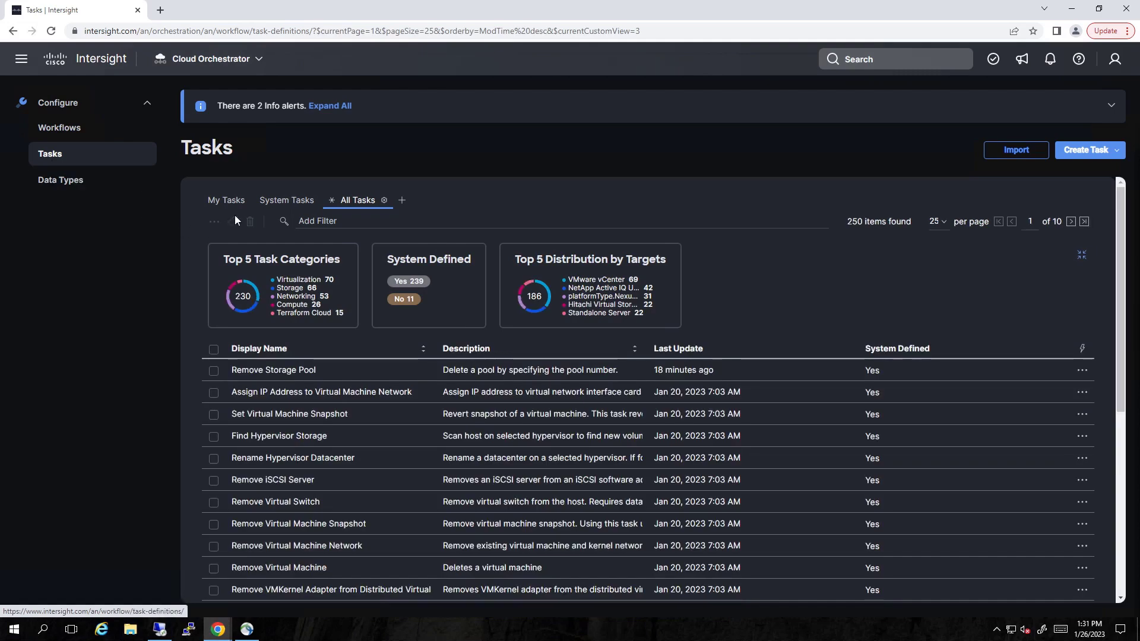
click(230, 200)
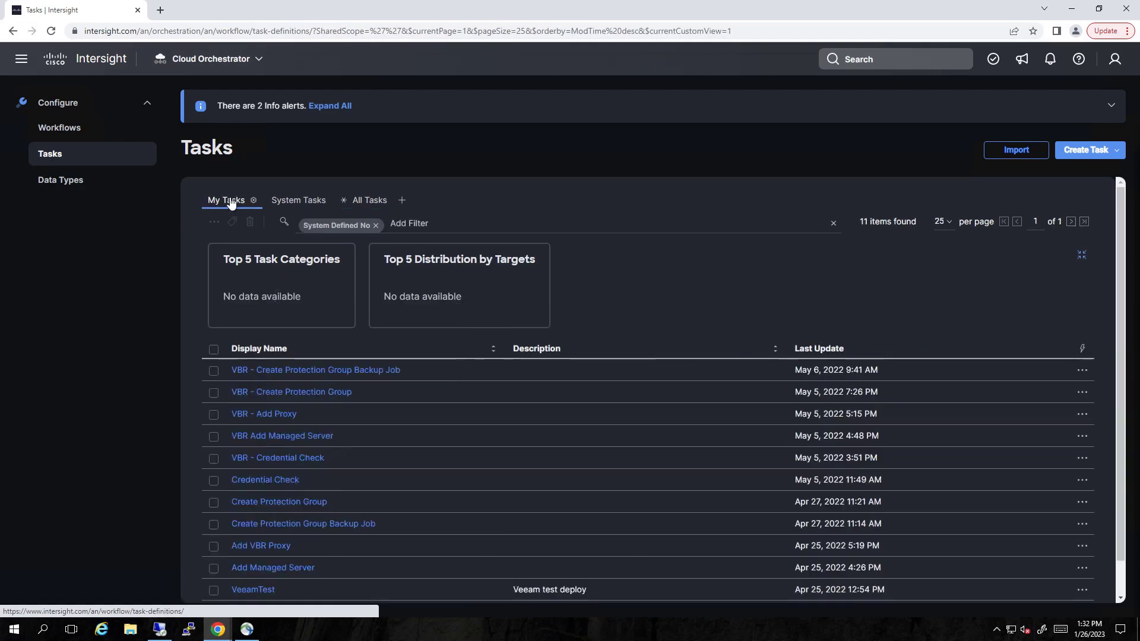
click(214, 480)
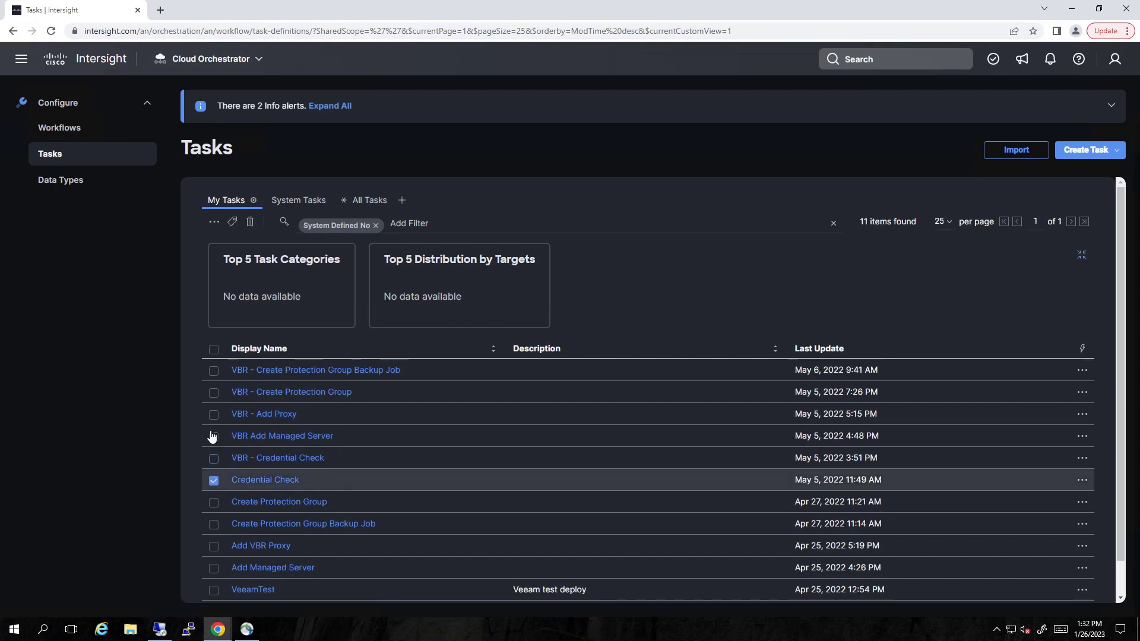
click(214, 393)
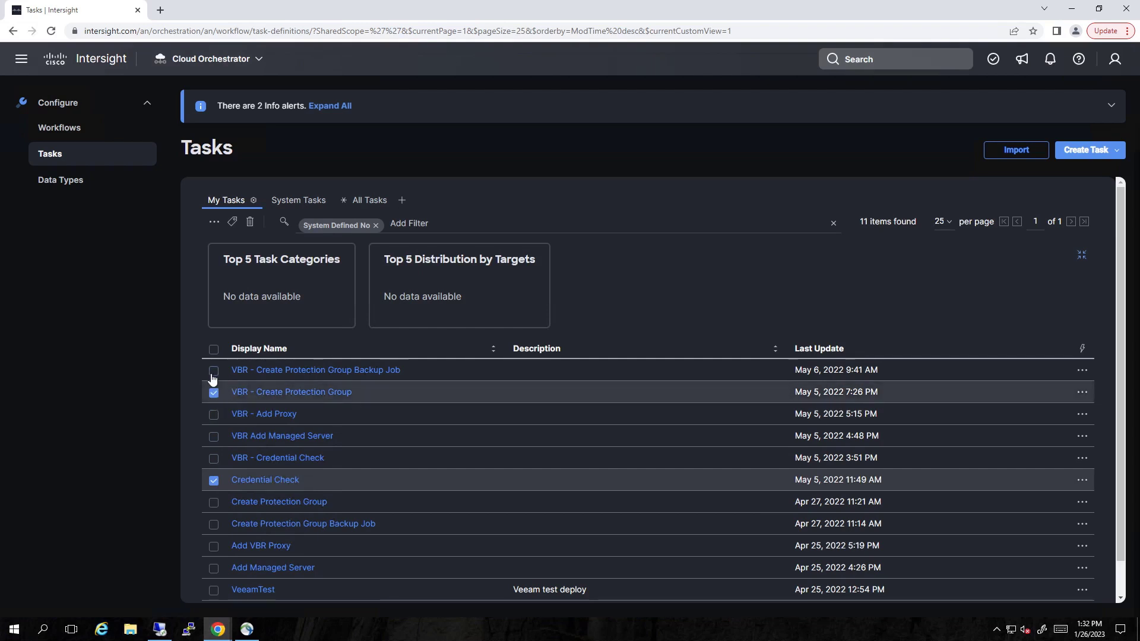
click(214, 371)
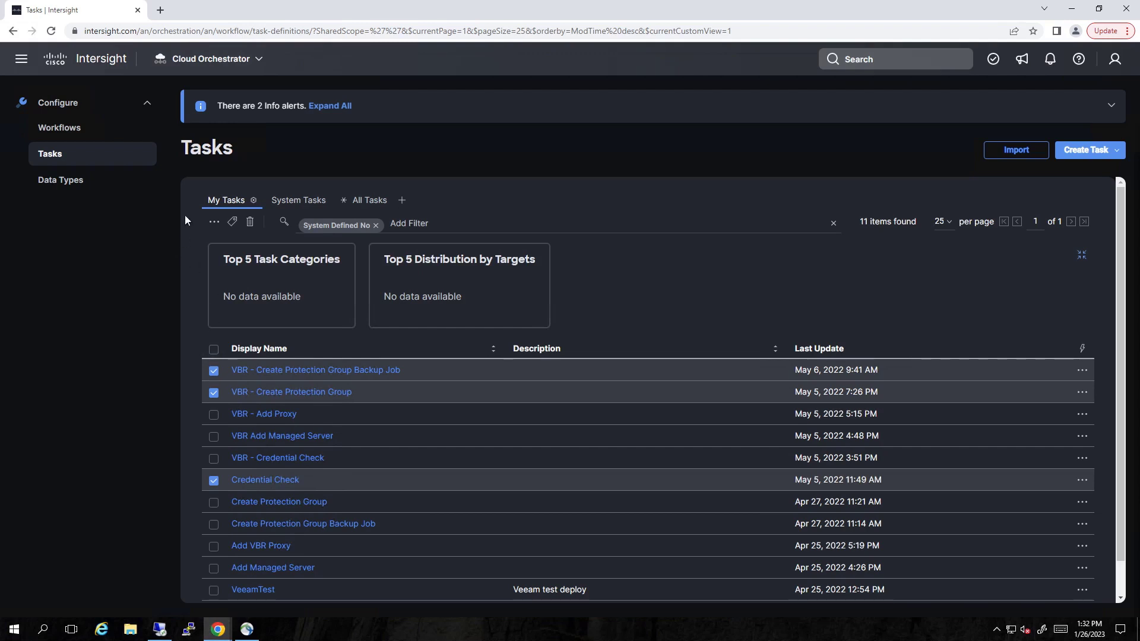
Open VBR Windows Agent in the designer and inspect its Create Protection Group and Credential Check tasks
click(74, 132)
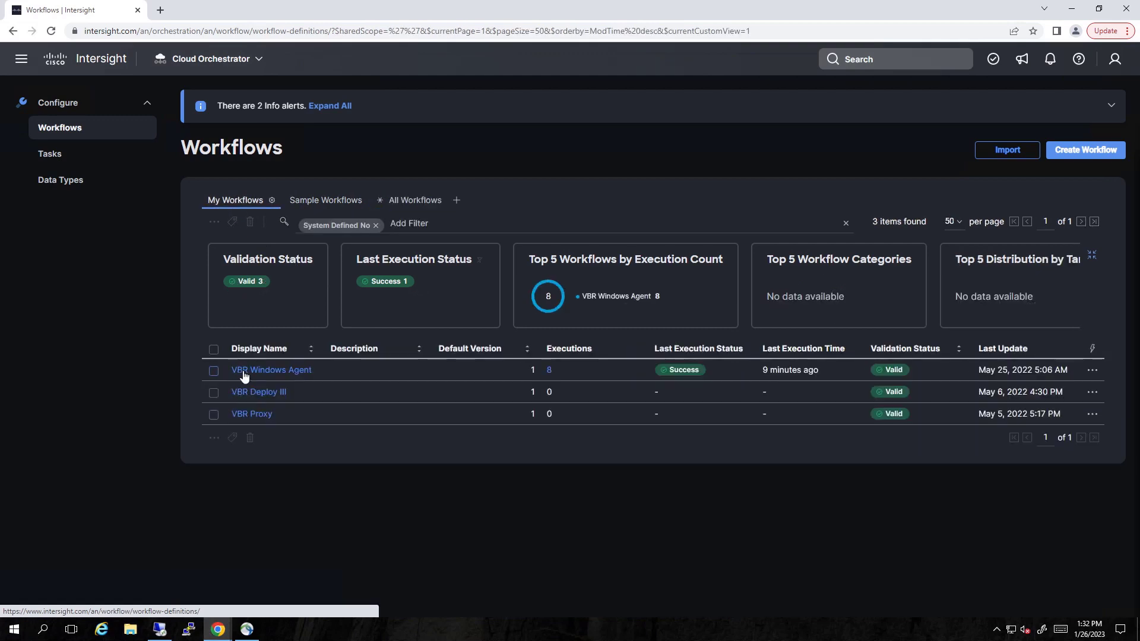
click(241, 371)
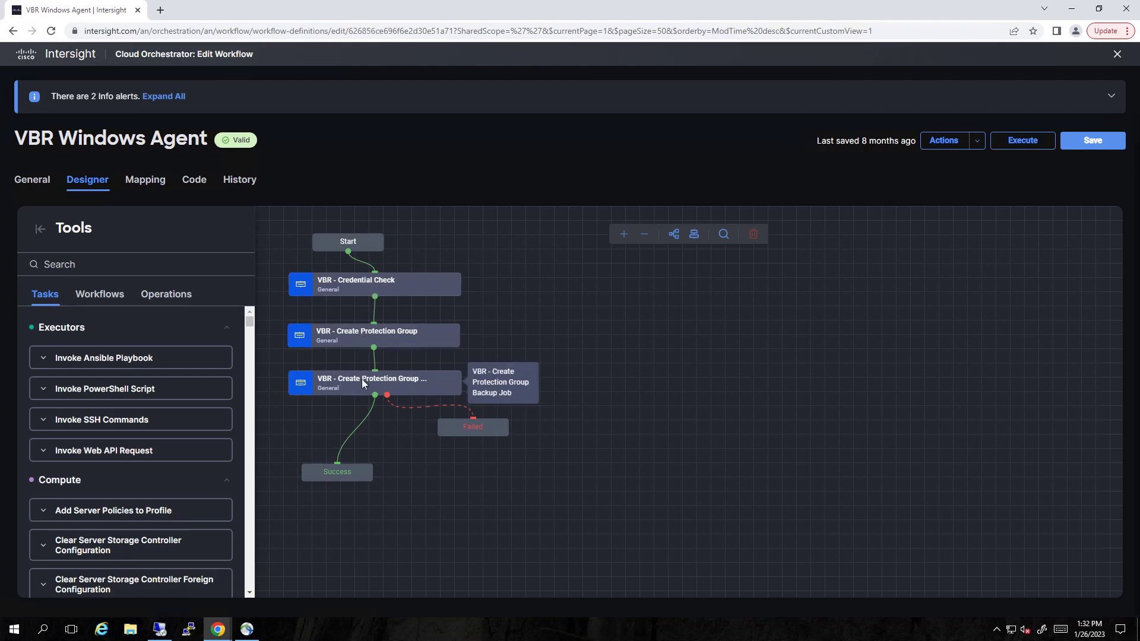
click(378, 337)
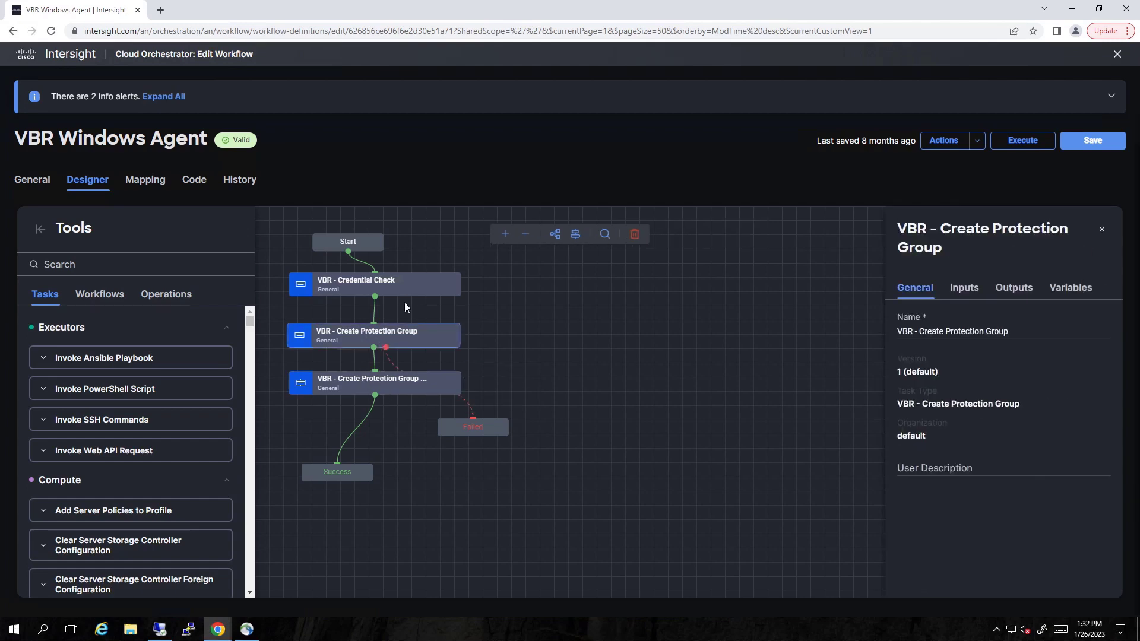
click(384, 280)
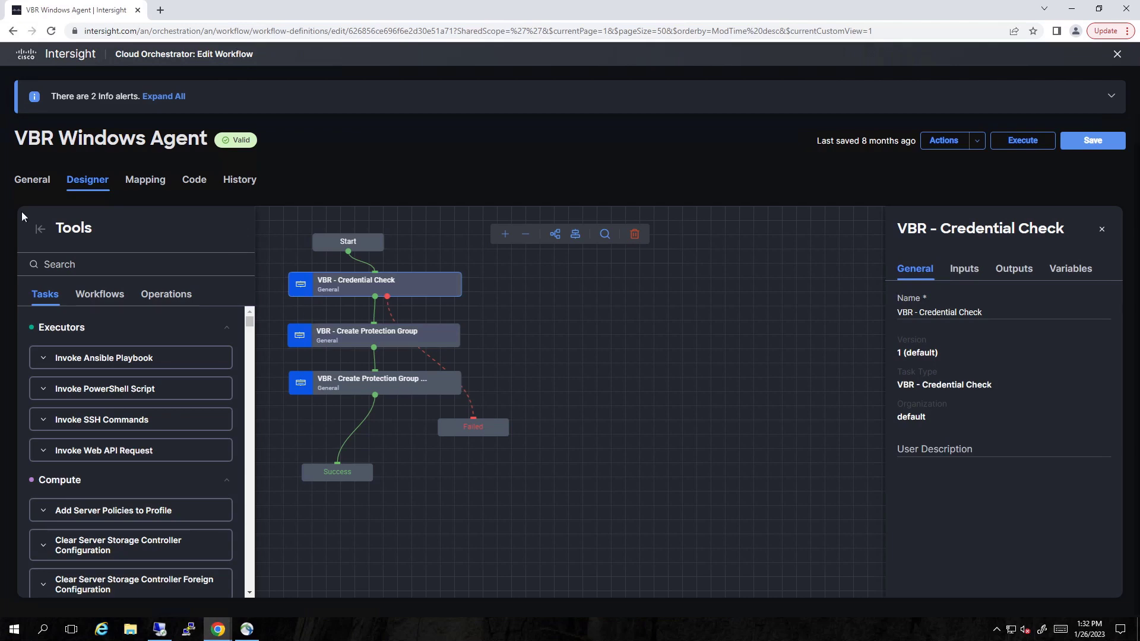
click(38, 186)
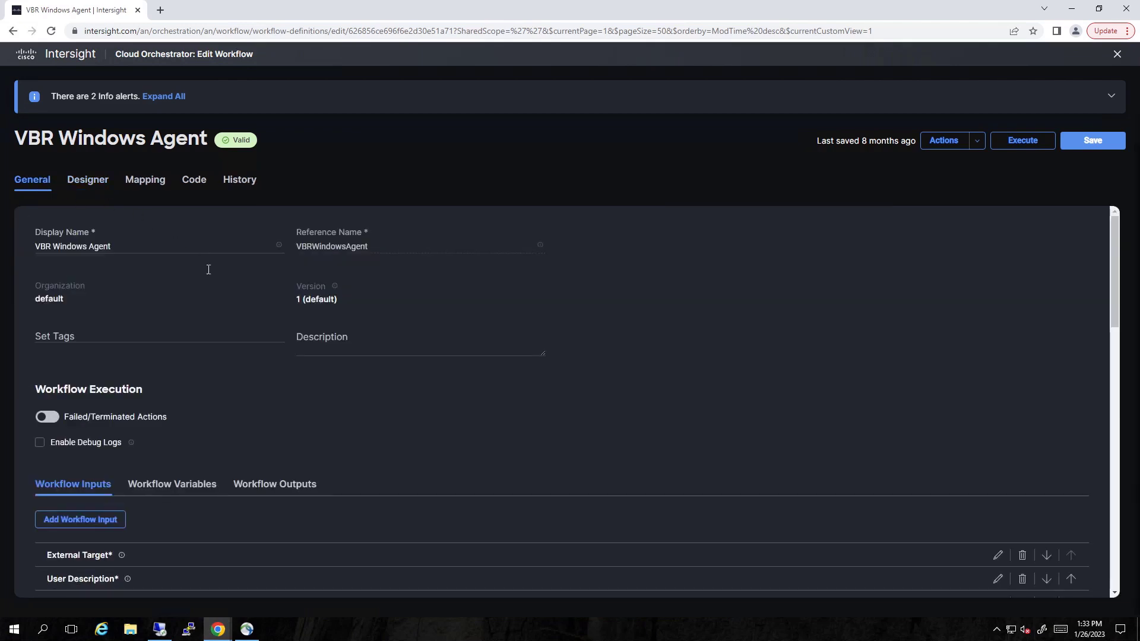
Scroll through the workflow inputs from User Description down to Backup Repository Name
scroll(223, 328, down, 6)
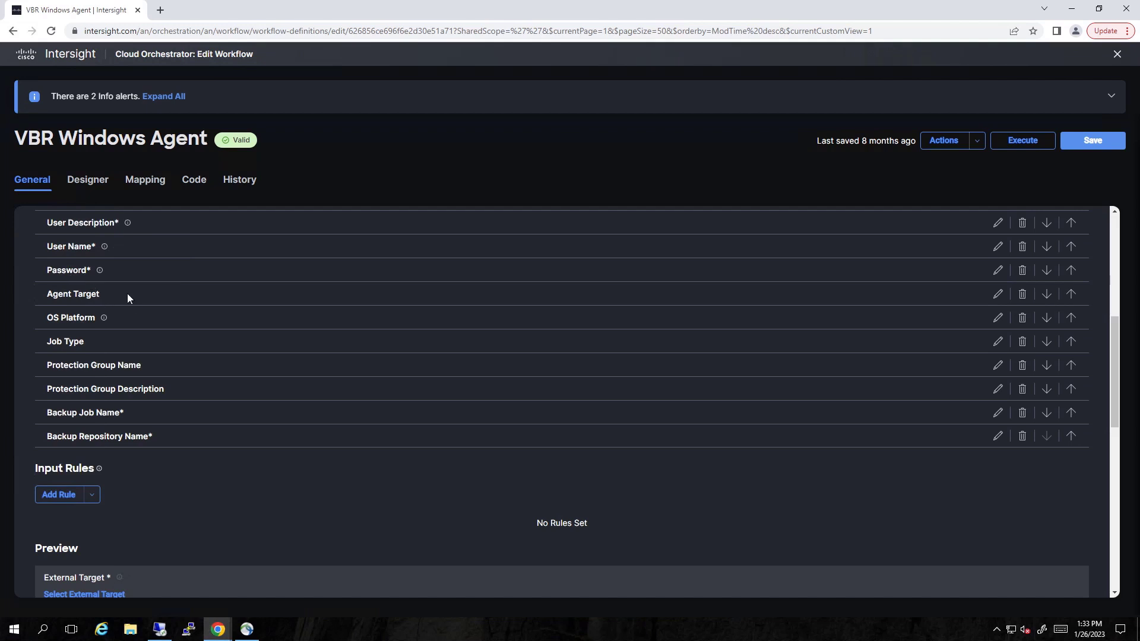
Review how workflow inputs map to the Credential Check and Create Protection Group task inputs
click(141, 183)
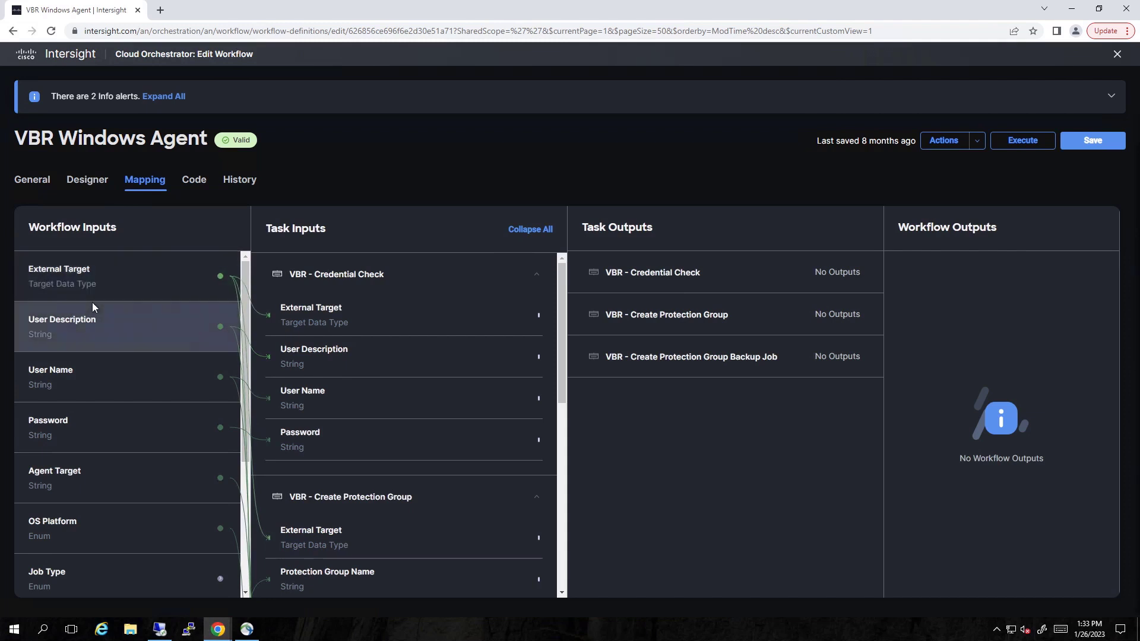
scroll(91, 306, down, 4)
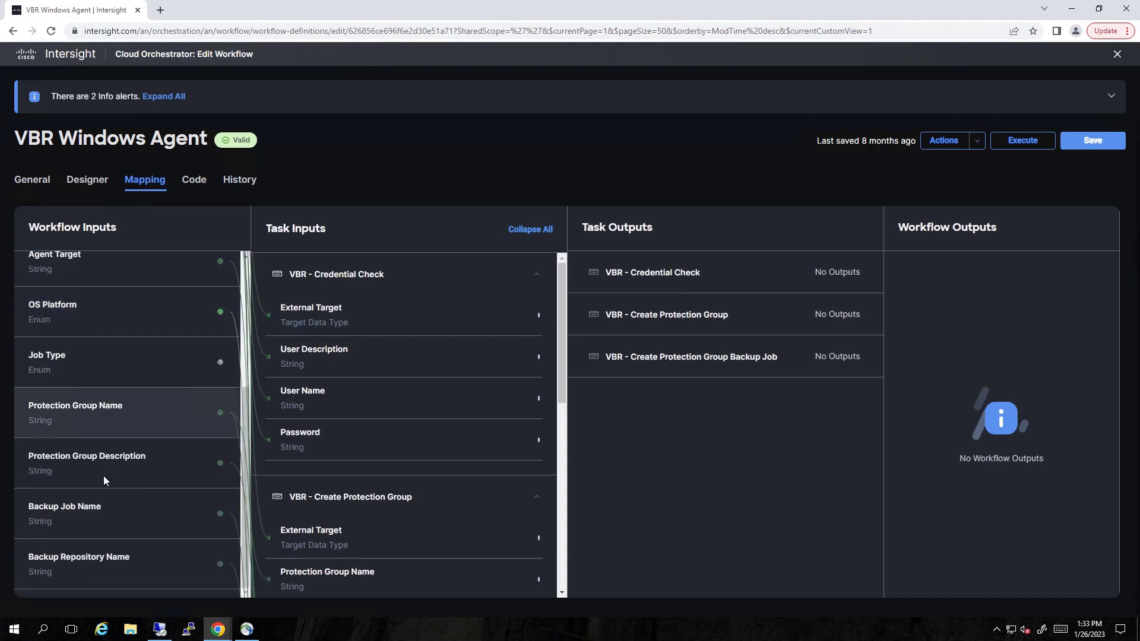
scroll(96, 301, up, 4)
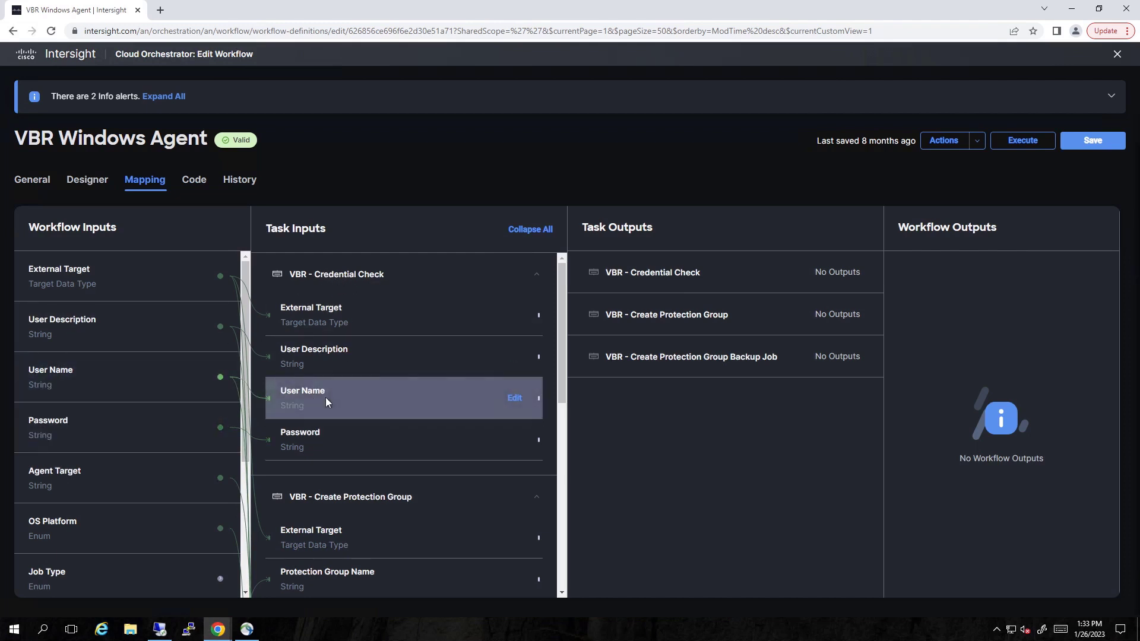
scroll(325, 397, down, 1)
scroll(326, 397, down, 1)
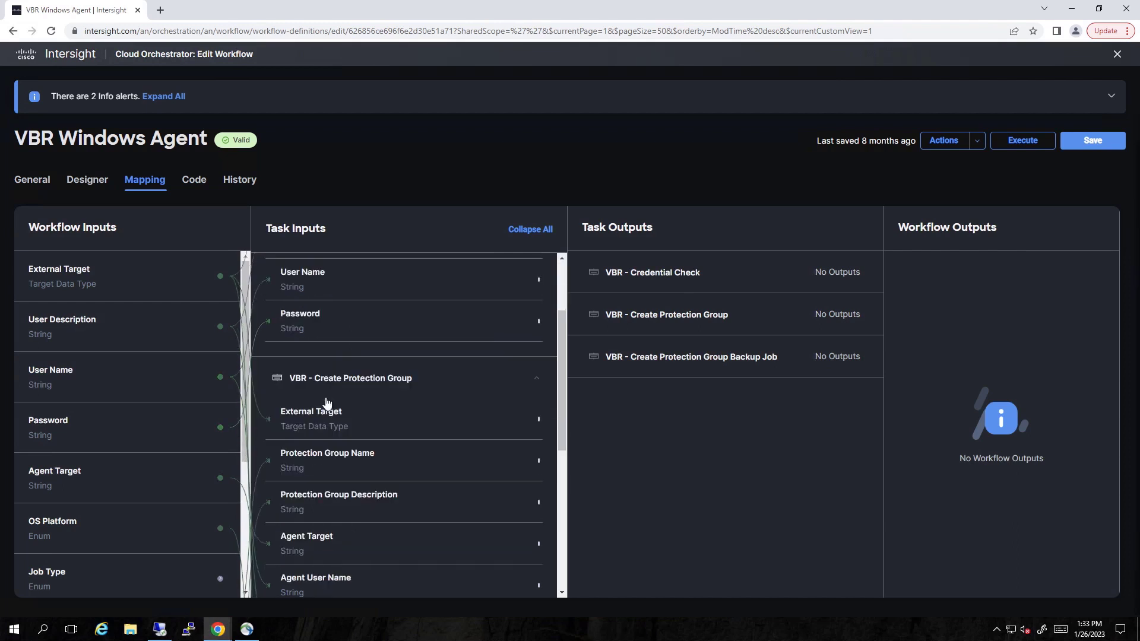
scroll(325, 402, down, 2)
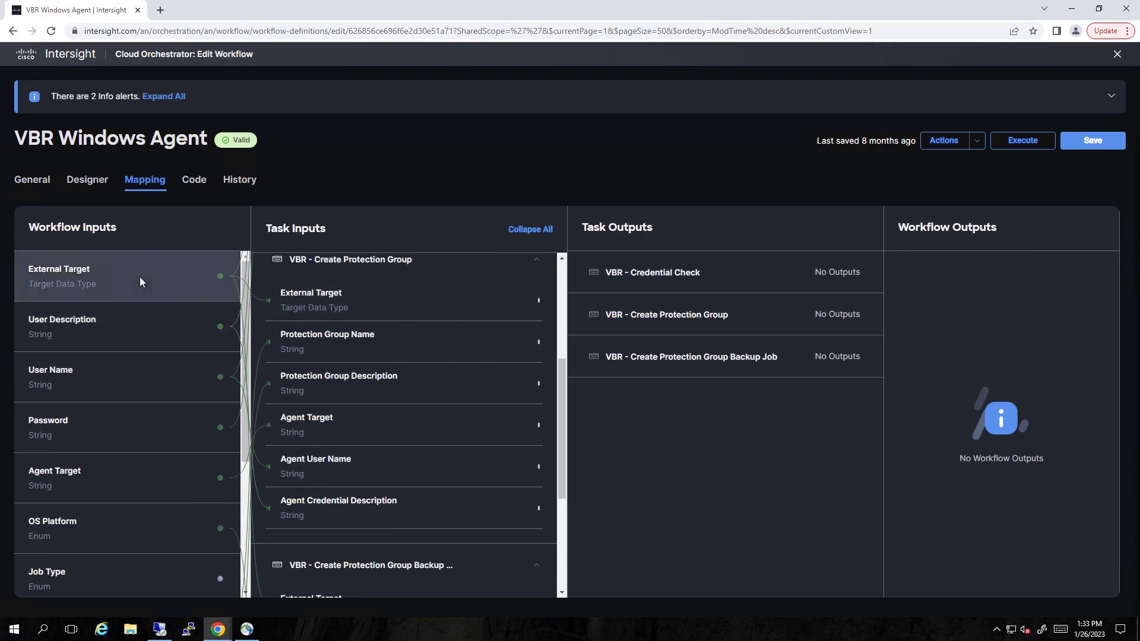
Start a run of the workflow with VBR 11a as the external target
click(95, 185)
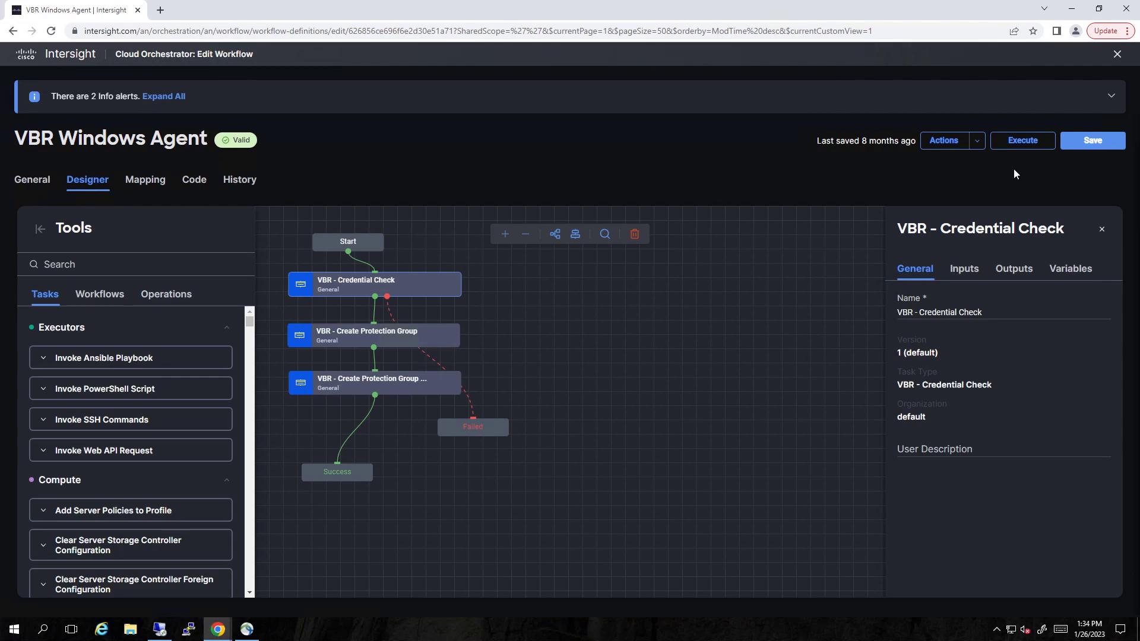
click(1023, 142)
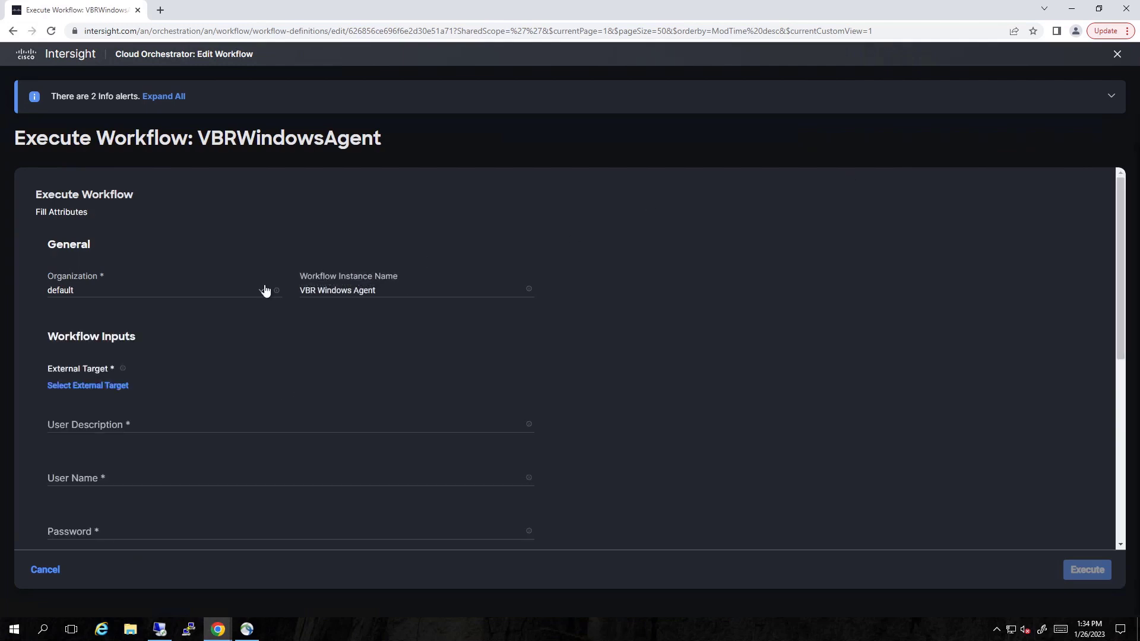
click(90, 389)
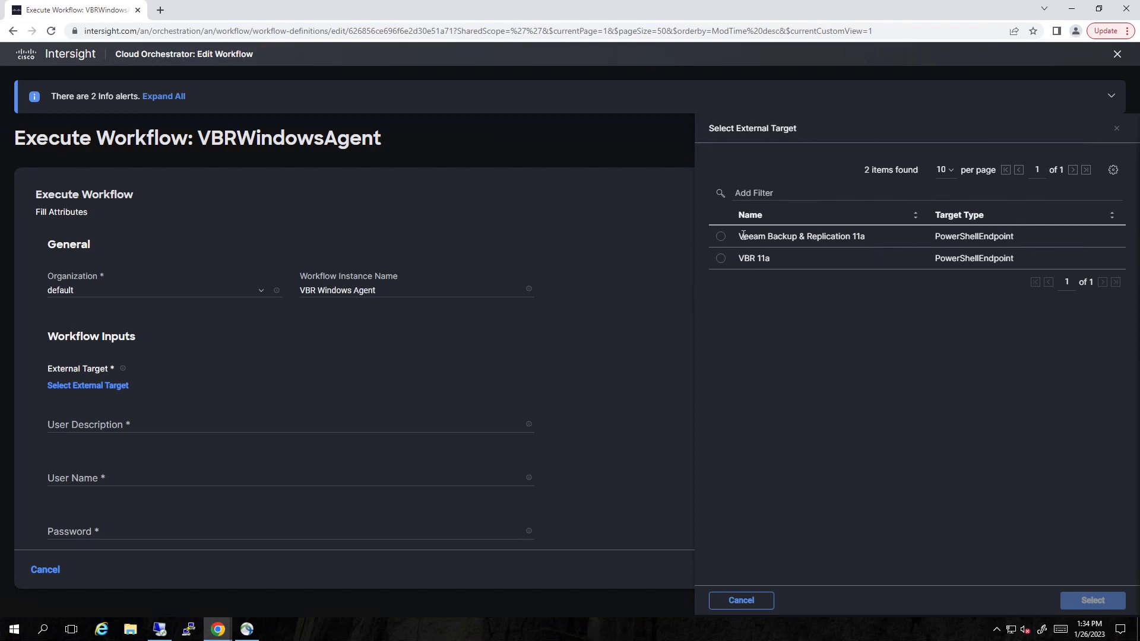
click(720, 259)
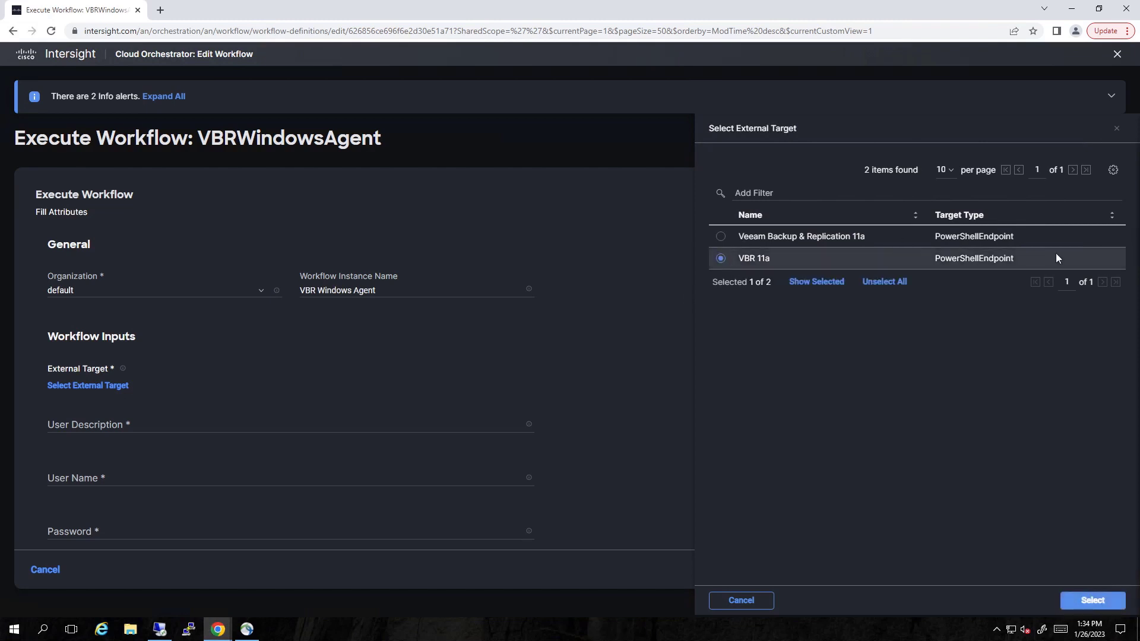
click(1093, 600)
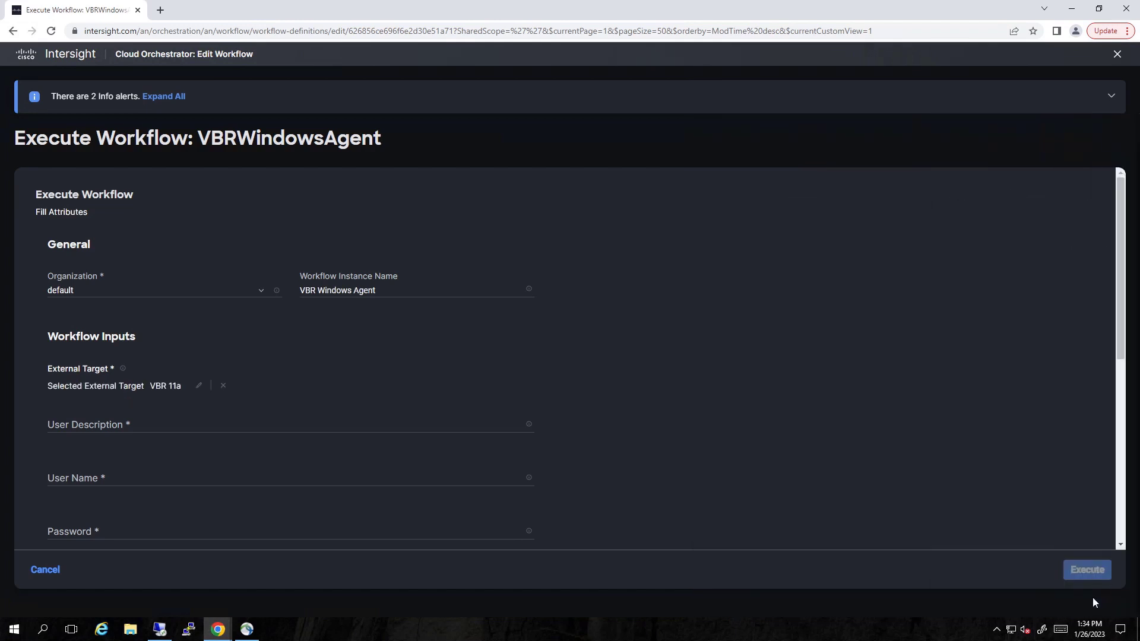
Enter the user description, Administrator credentials, agent target 172.19.111.18 and Windows OS platform
click(89, 426)
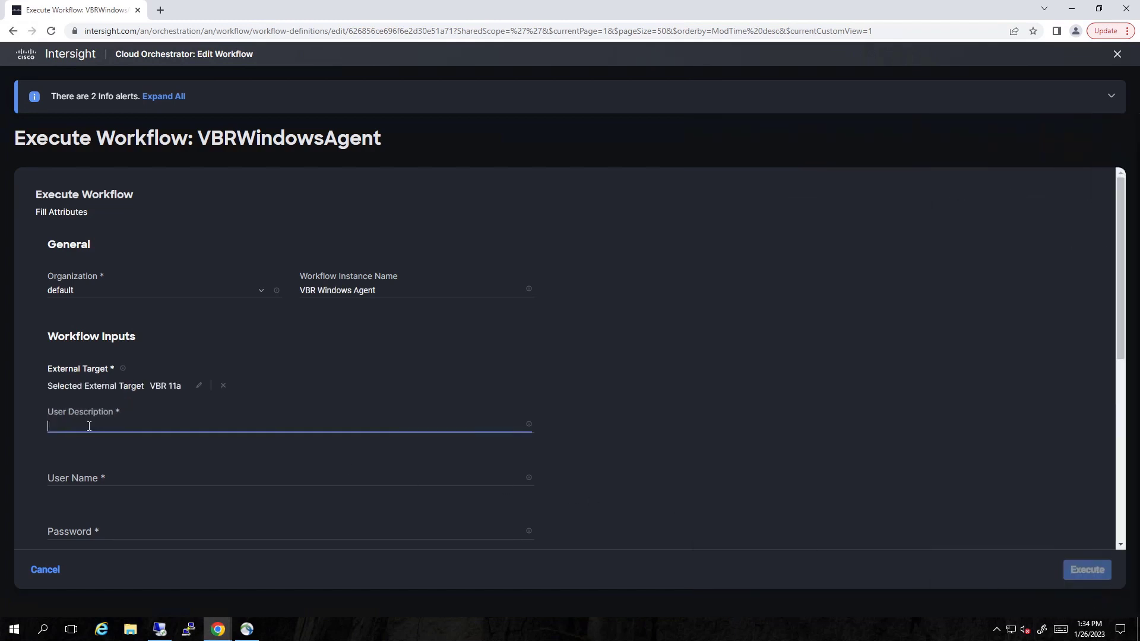
key(Tab)
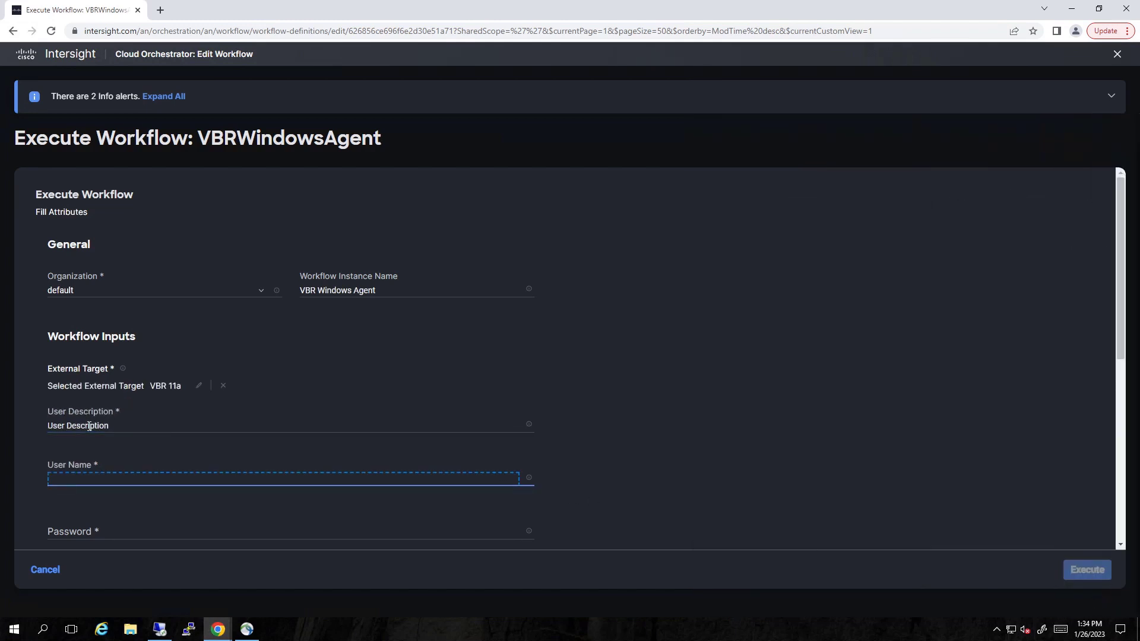
key(Tab)
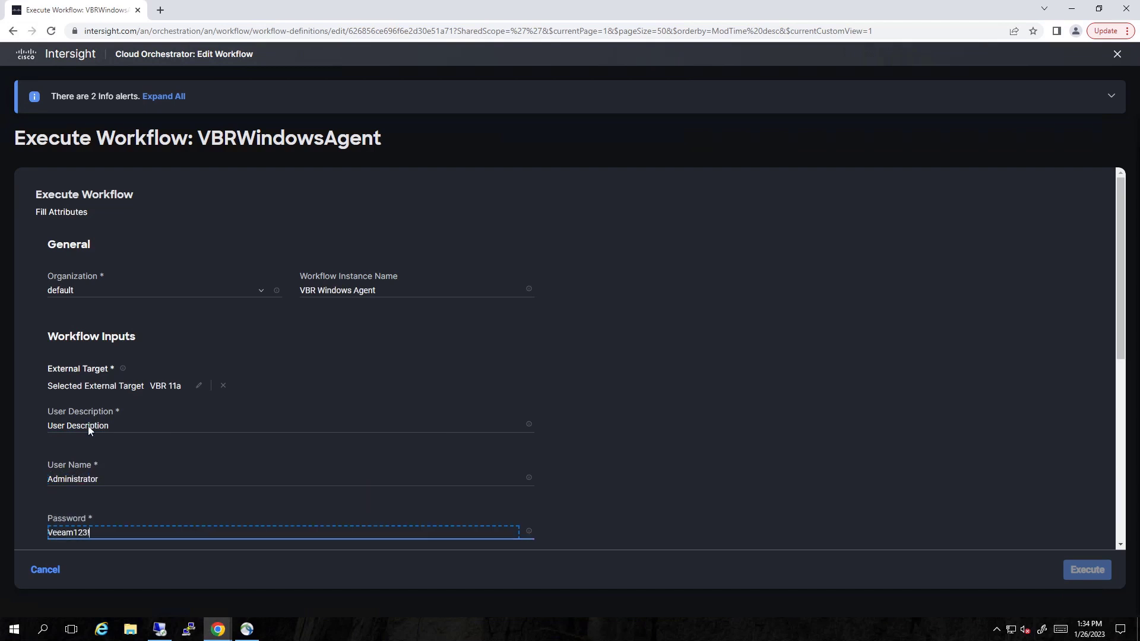
key(Tab)
key(Tab)
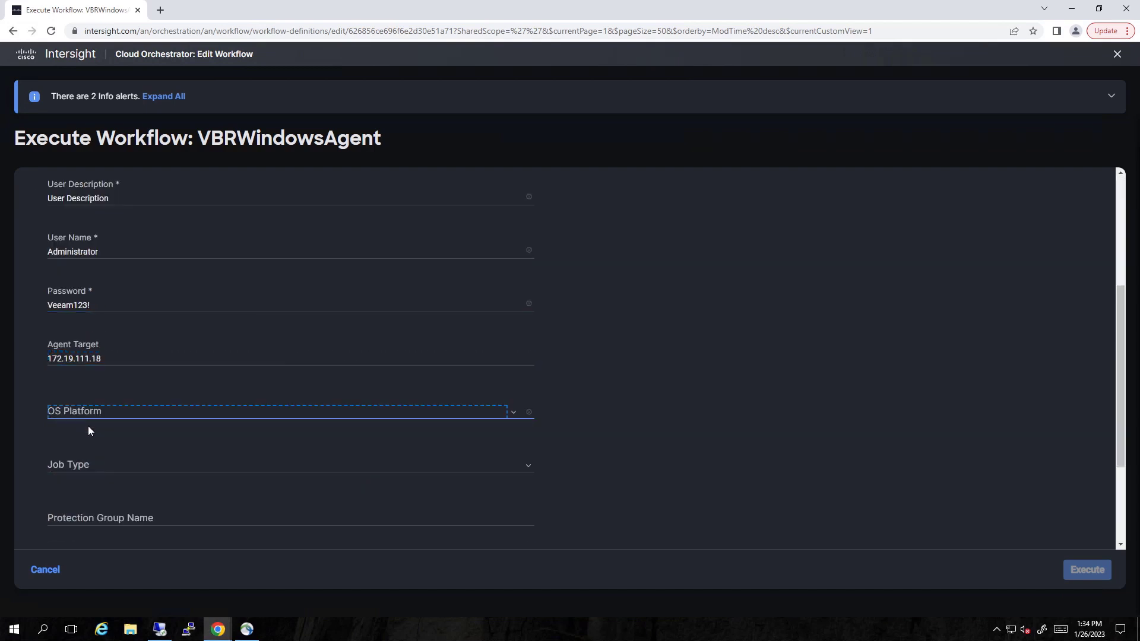
key(Down)
Set job type Server, protection group 'Cisco ICO PG' and a matching group description
click(93, 410)
click(89, 431)
click(100, 462)
text(Cisco ICO PG)
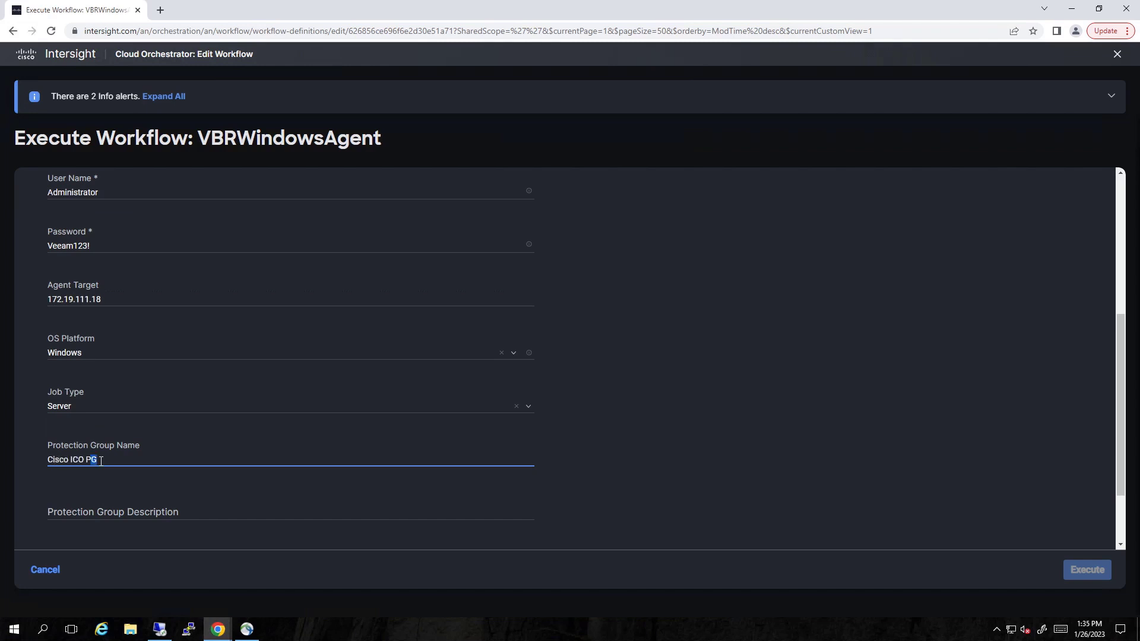
key(ctrl+a)
key(ctrl+c)
key(Tab)
key(ctrl+v)
text(description)
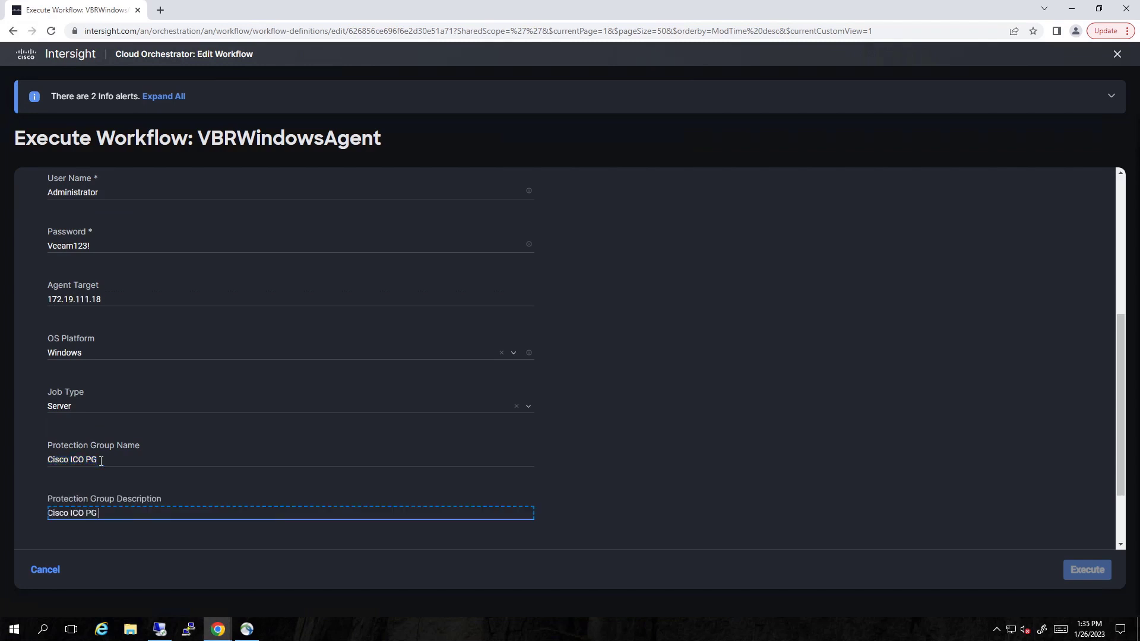
Name the job 'Cisco ICO PG Backup Job' with repository 'Default Backup Repository'
key(Tab)
key(ctrl+v)
text(Backup Job)
key(Tab)
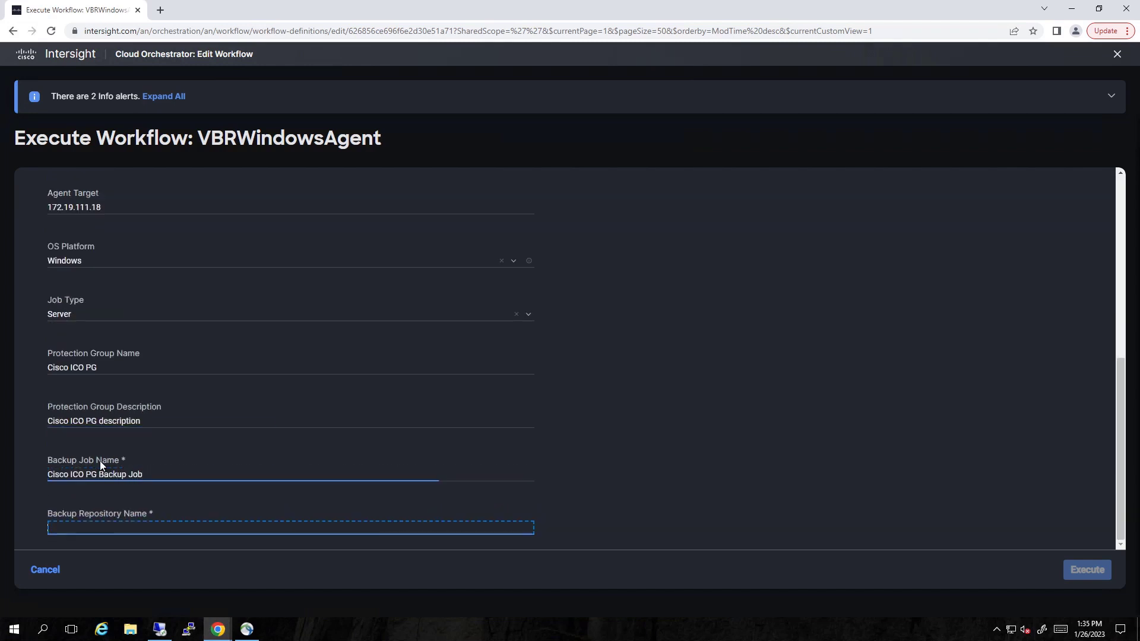
text(Default Backup Repository)
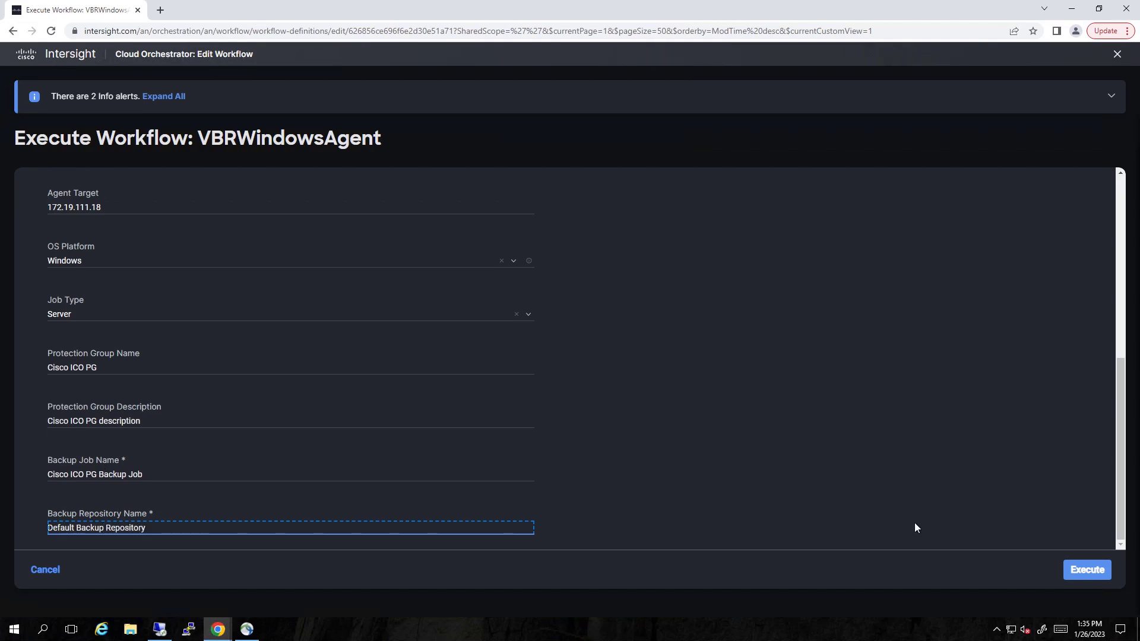
Execute the workflow, then bring the remote Veeam console forward
click(1088, 571)
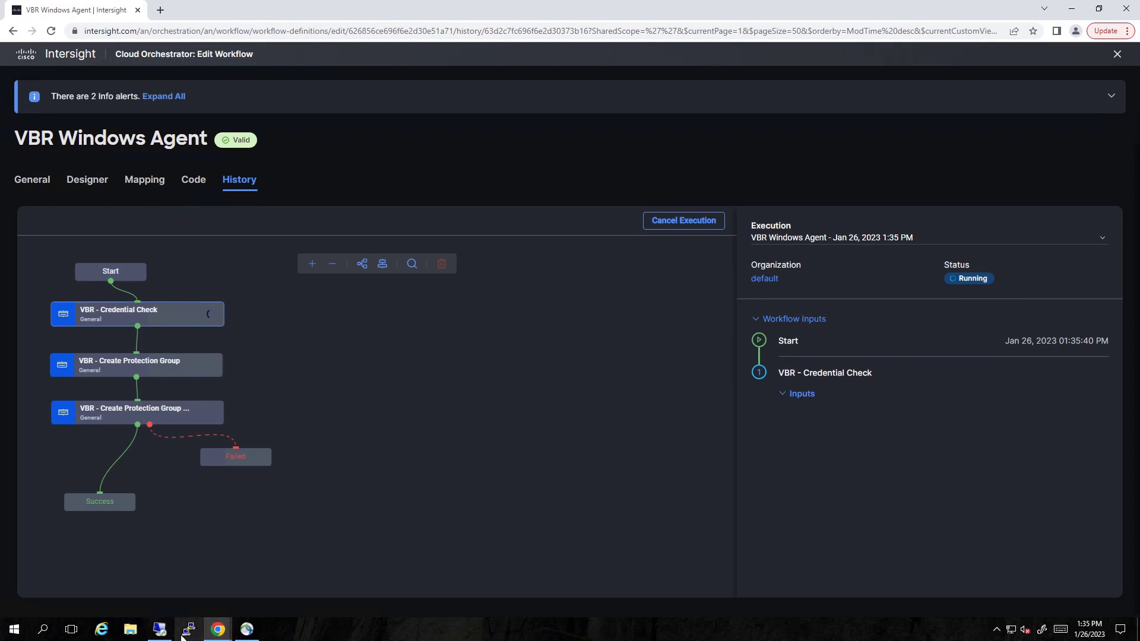
click(161, 631)
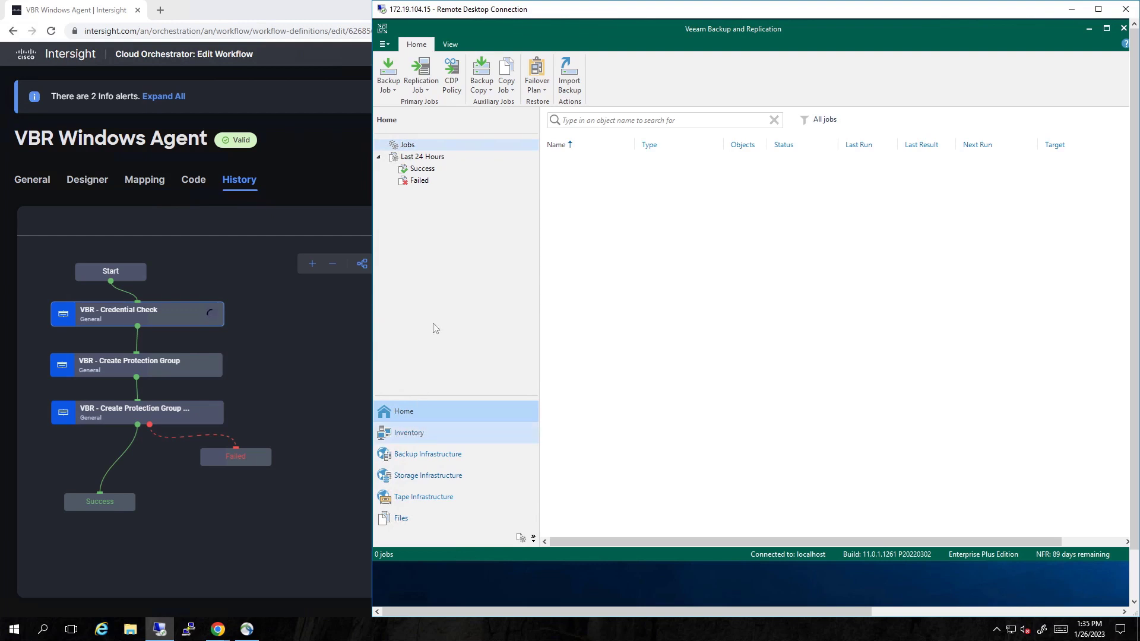
Verify the Cisco ICO PG protection group in Inventory, then select its backup job on Home
click(418, 436)
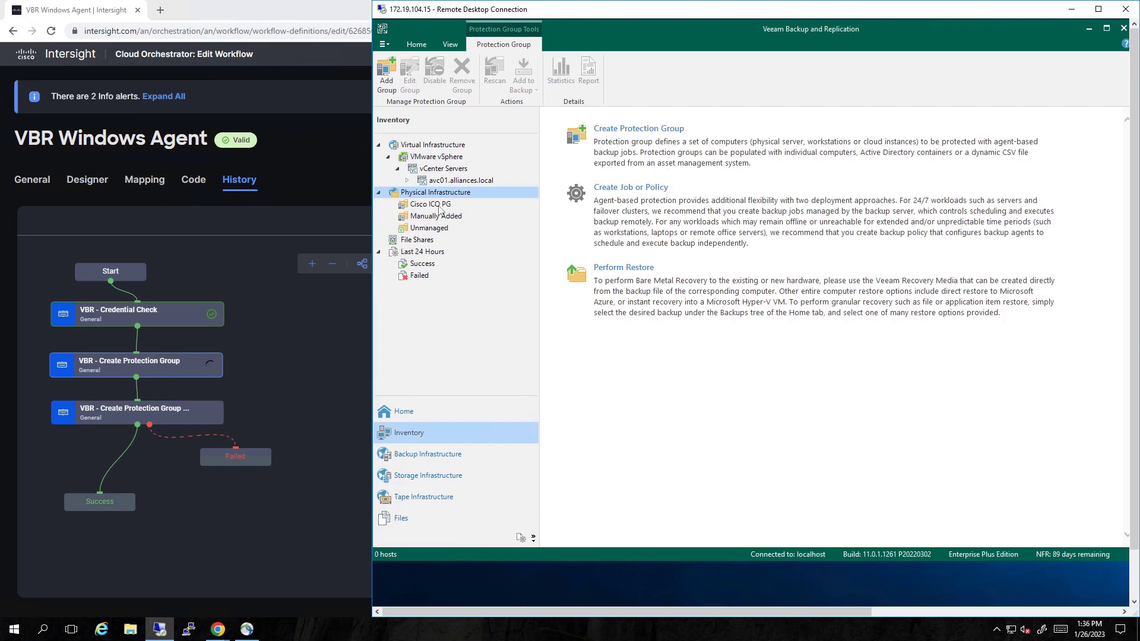
click(439, 206)
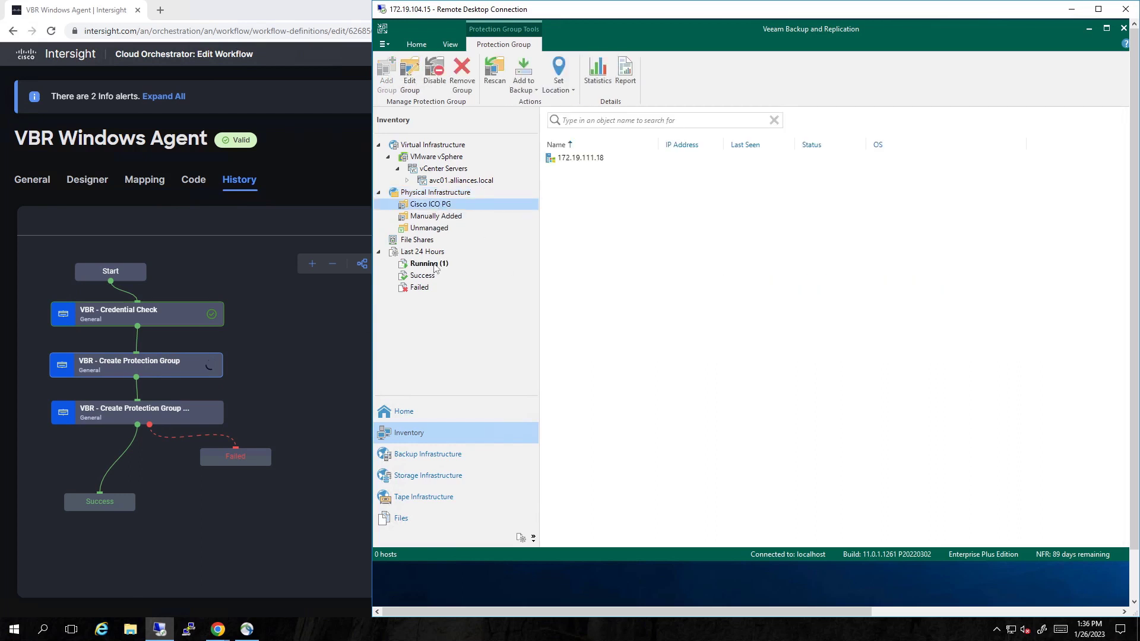
click(409, 414)
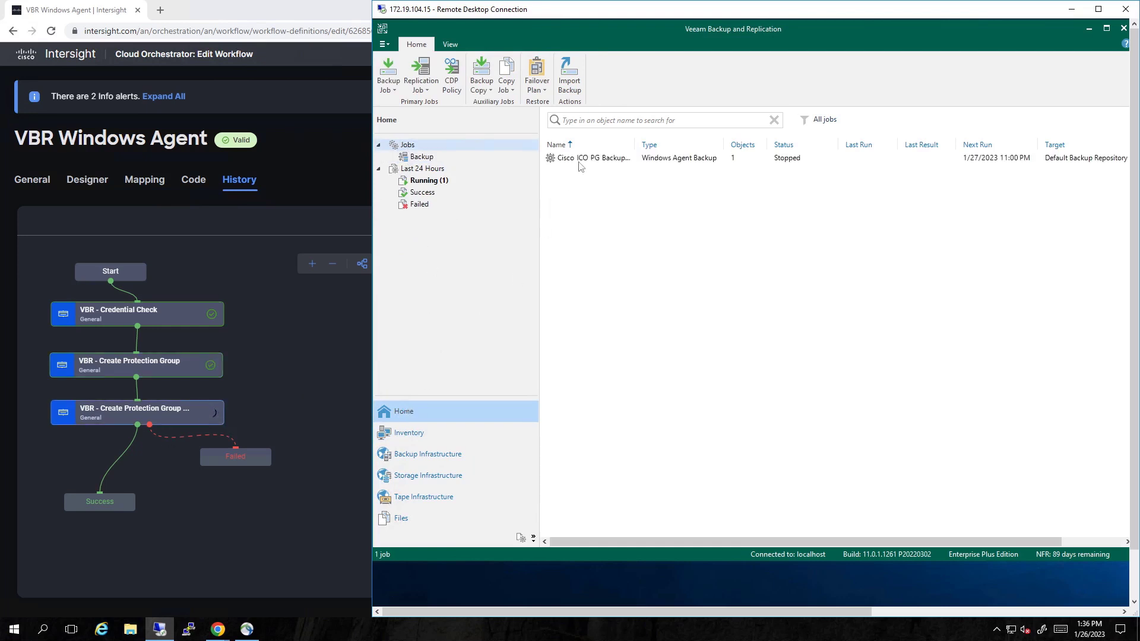
click(609, 162)
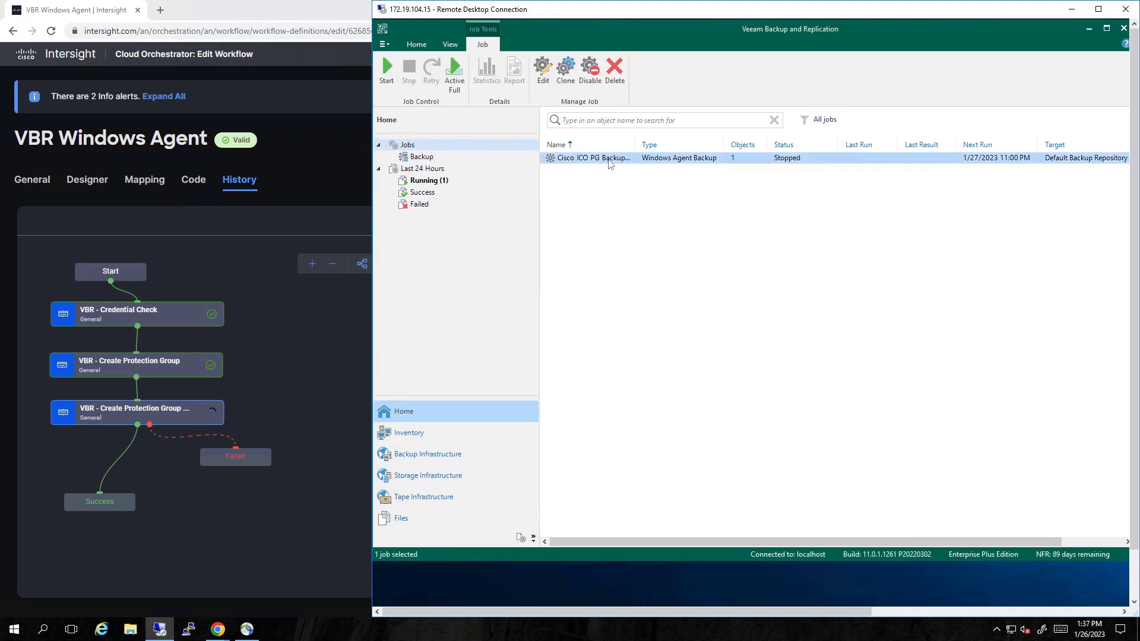
Edit the Cisco ICO PG Backup Job and review its name, description and protected computers
right_click(609, 165)
click(635, 294)
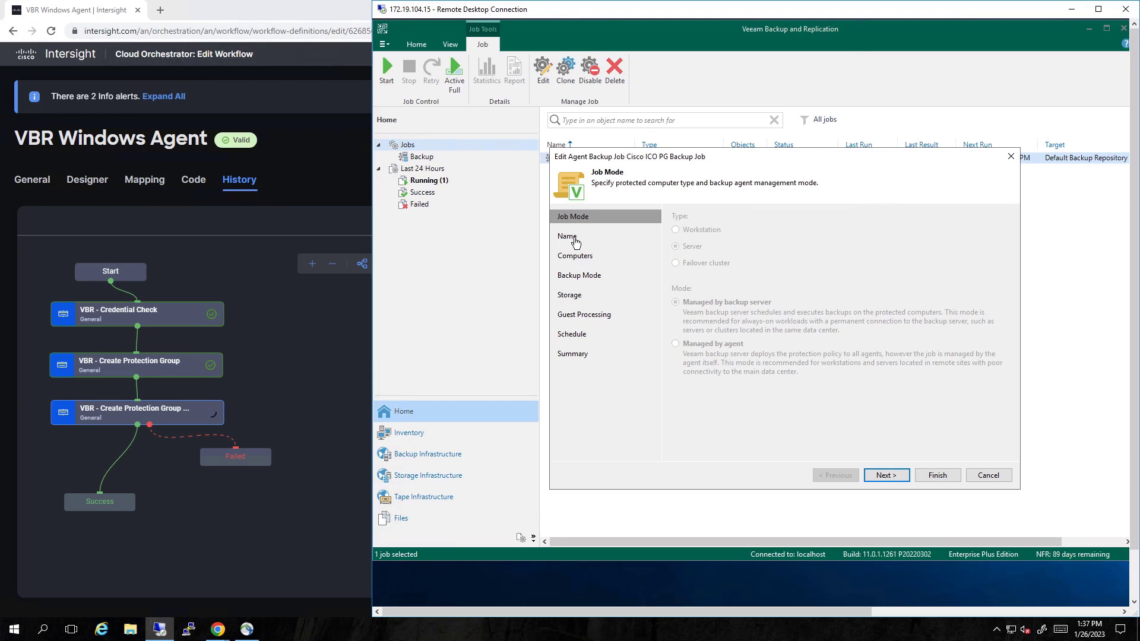
click(574, 240)
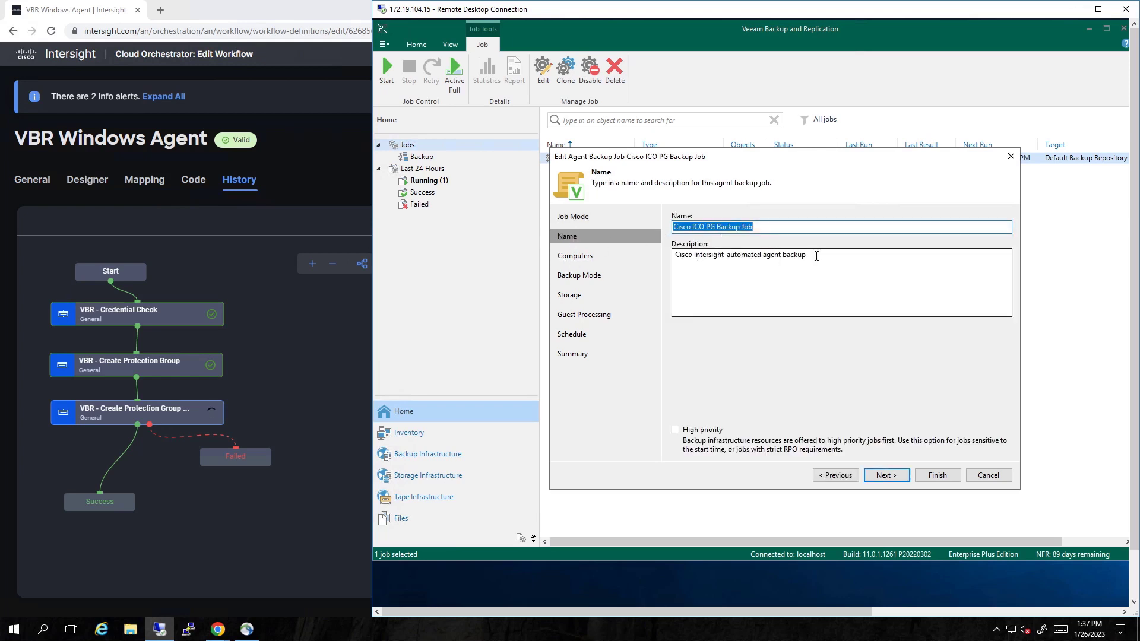
drag(817, 256, 670, 265)
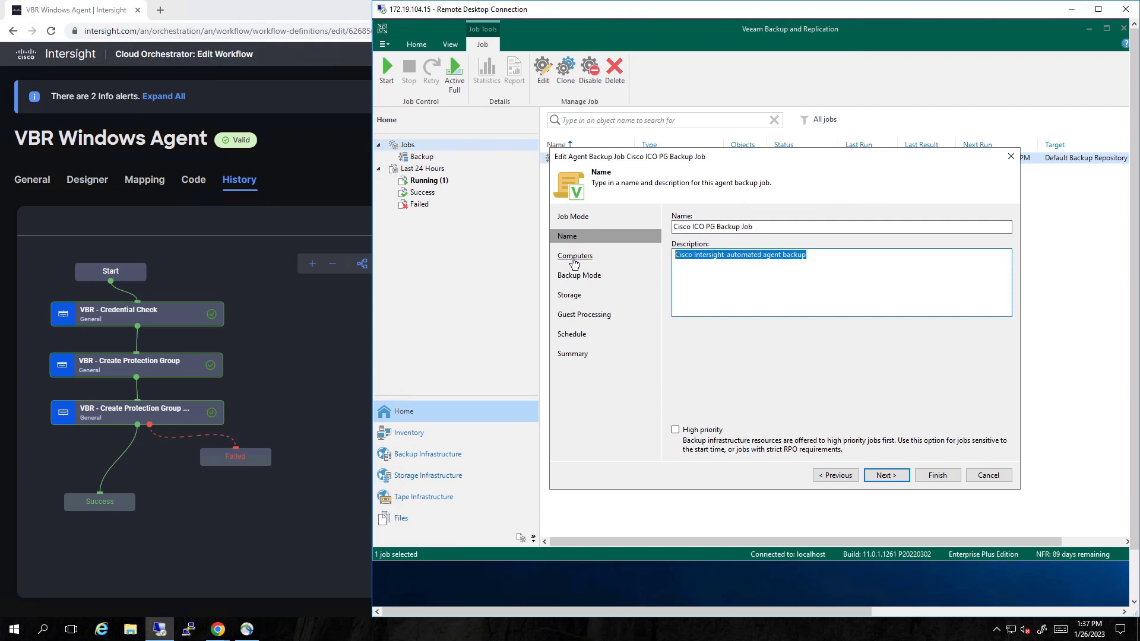
click(574, 257)
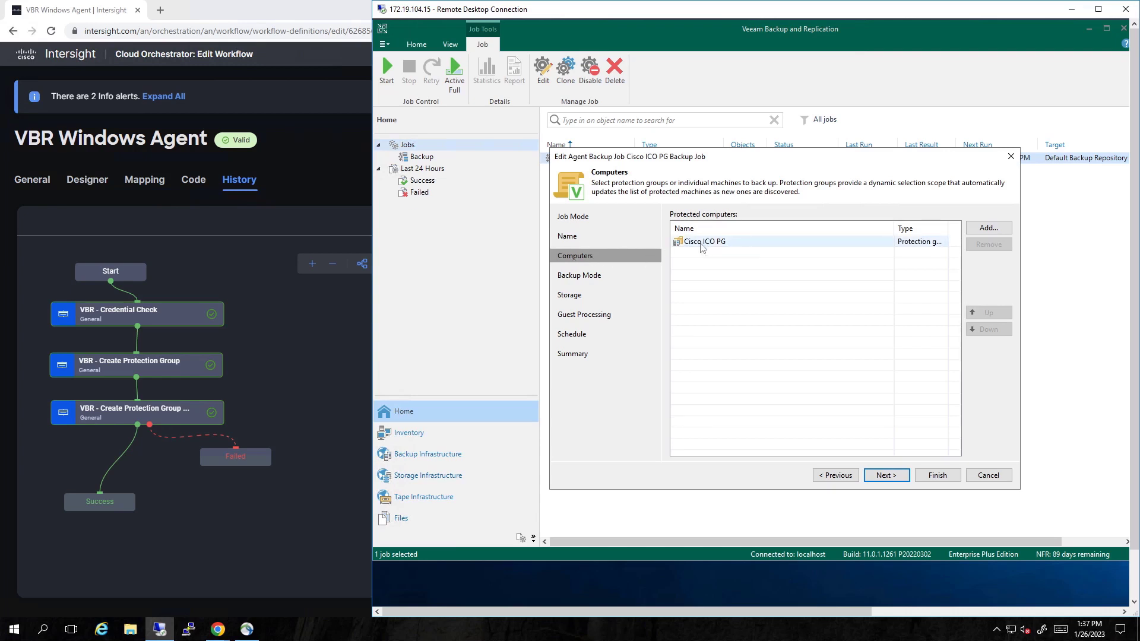
Review backup mode, storage, guest processing and the daily 11:00 PM schedule, then finish
click(582, 278)
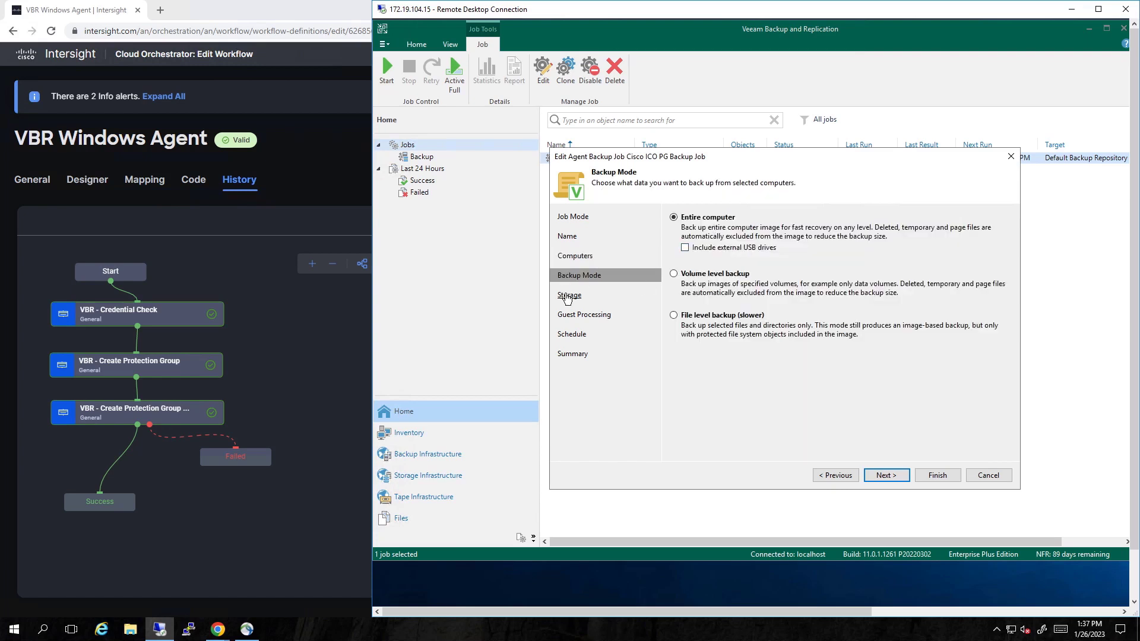
click(567, 296)
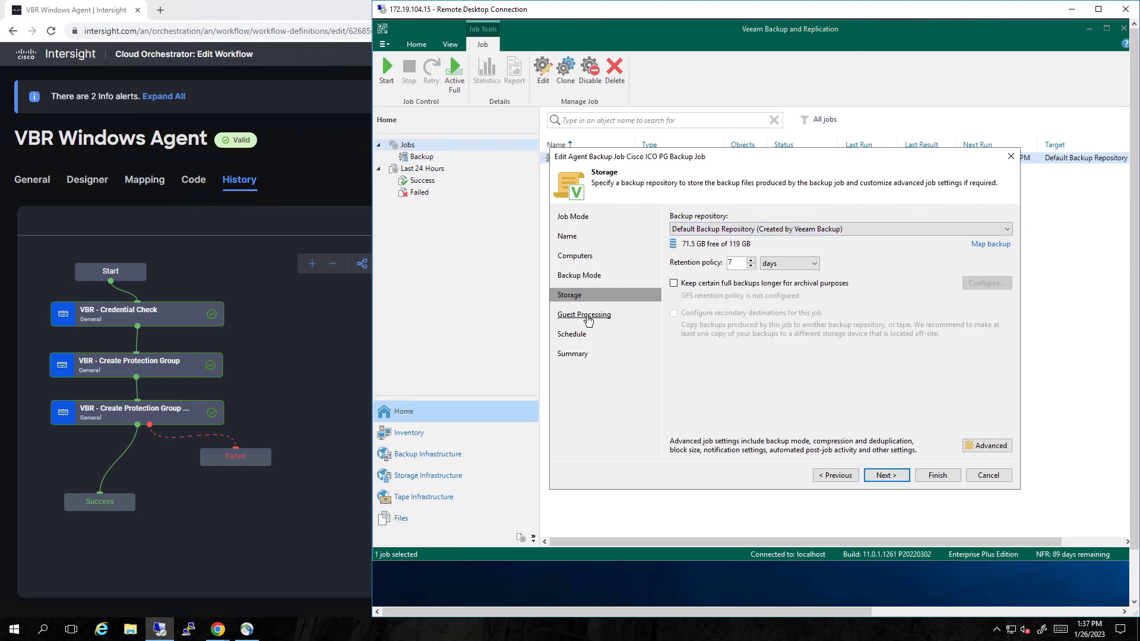
click(588, 319)
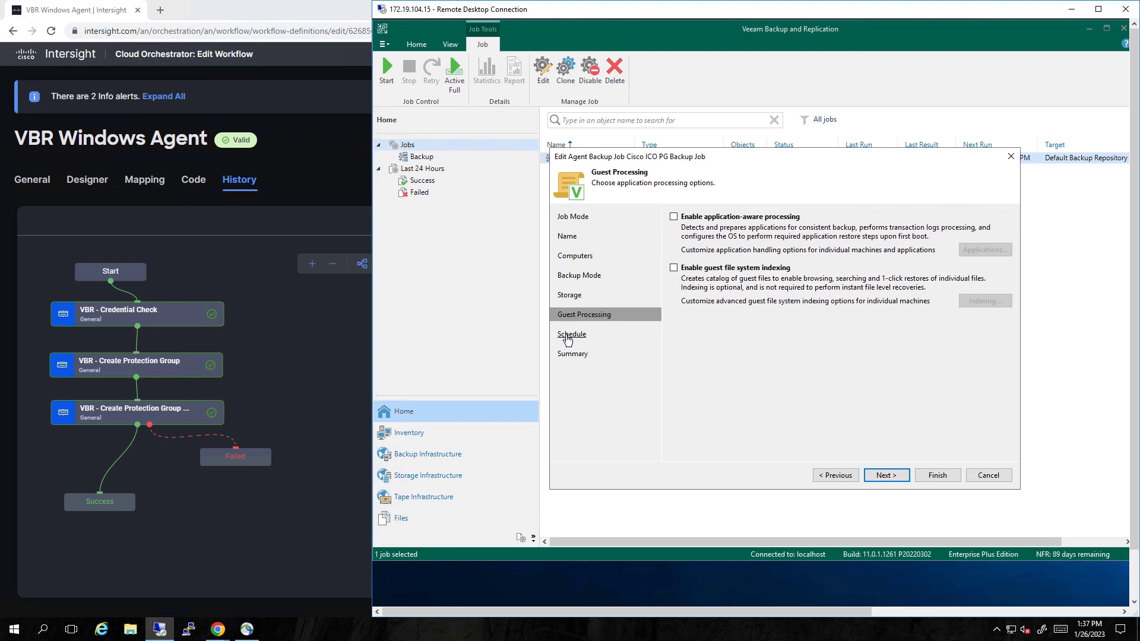
click(567, 336)
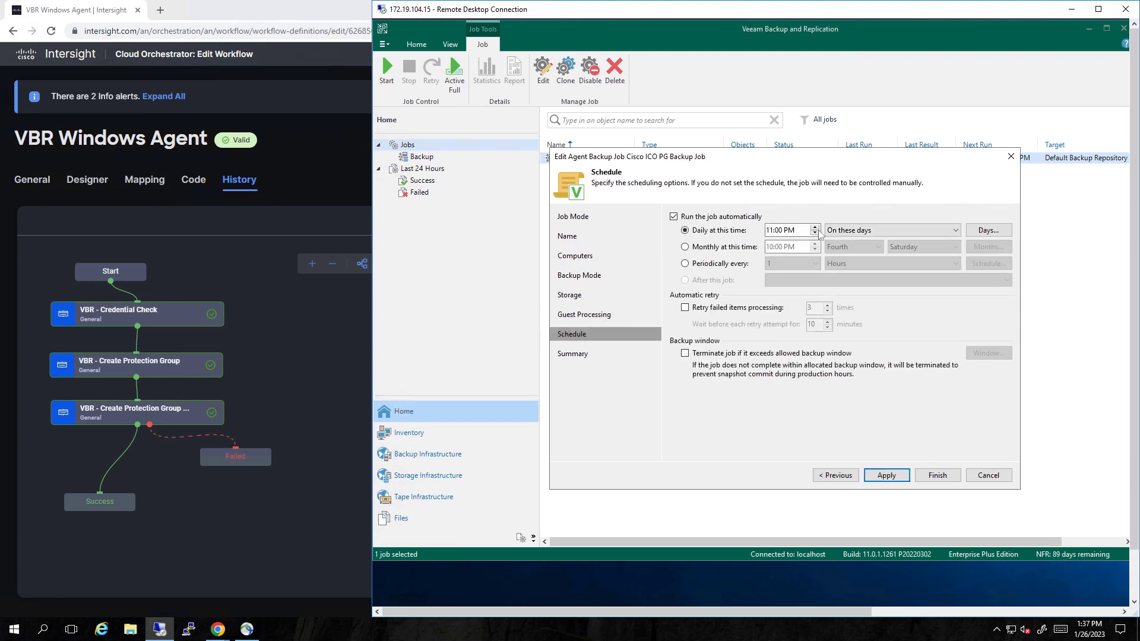
click(800, 231)
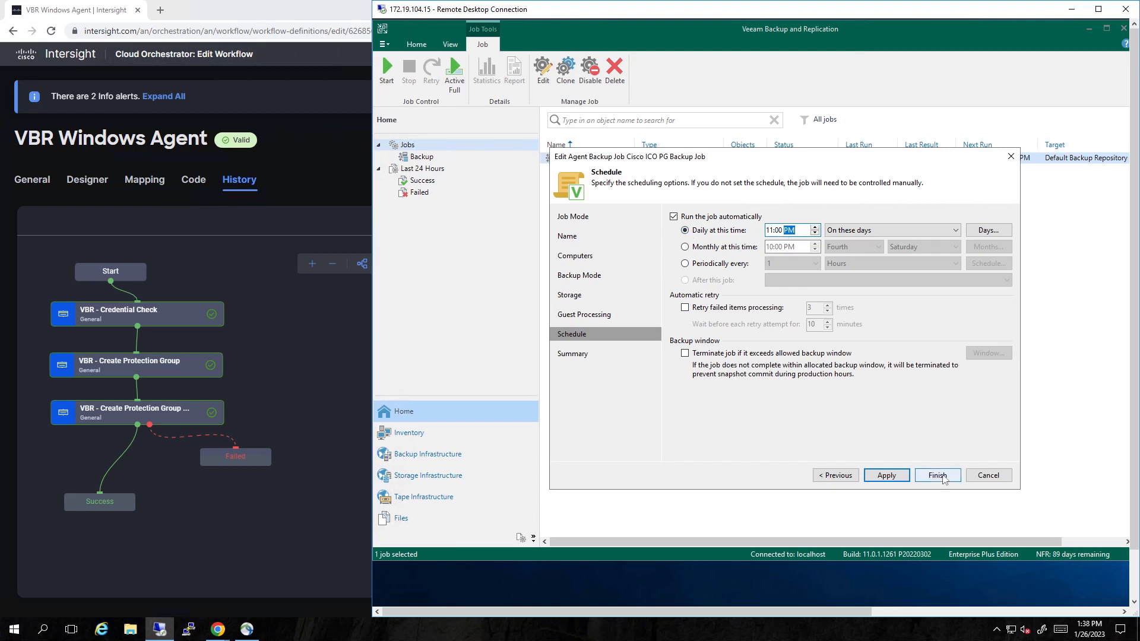
click(936, 475)
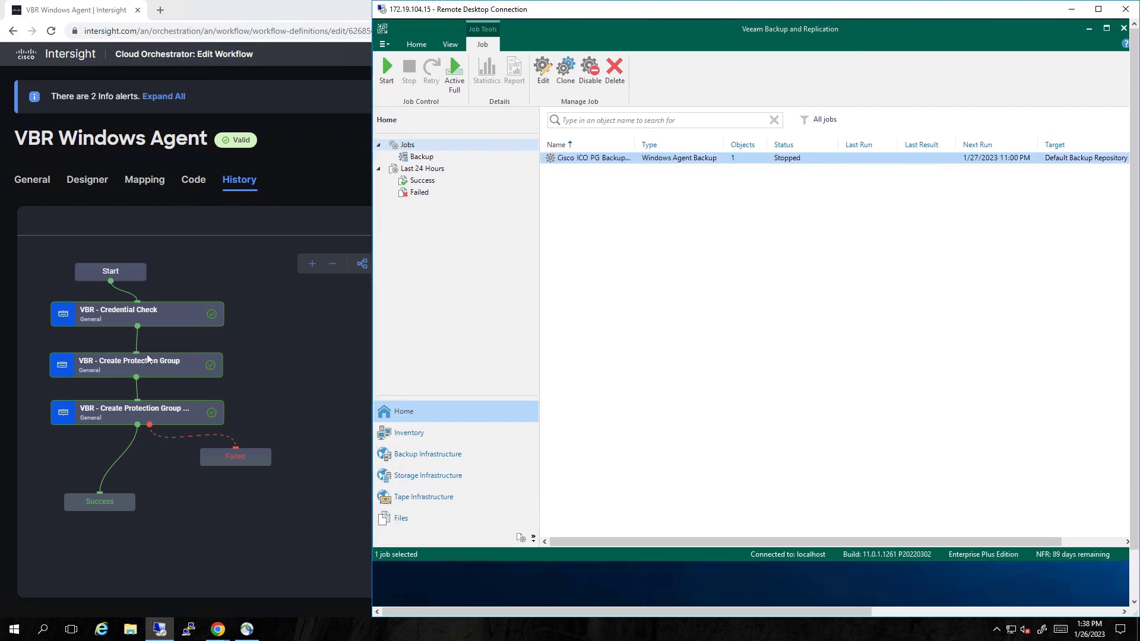